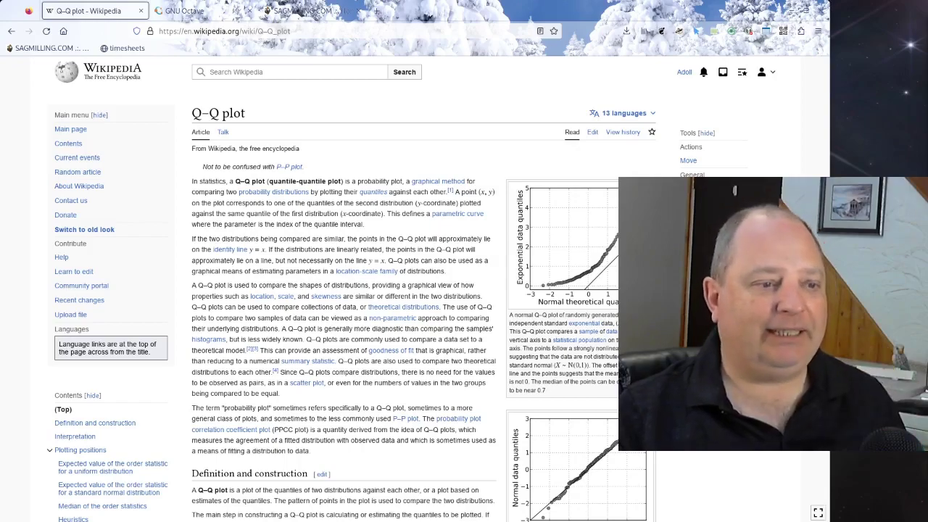
Scroll through the Wikipedia Q–Q plot article, then switch to the GNU Octave website tab.
scroll(348, 290, "down", 3)
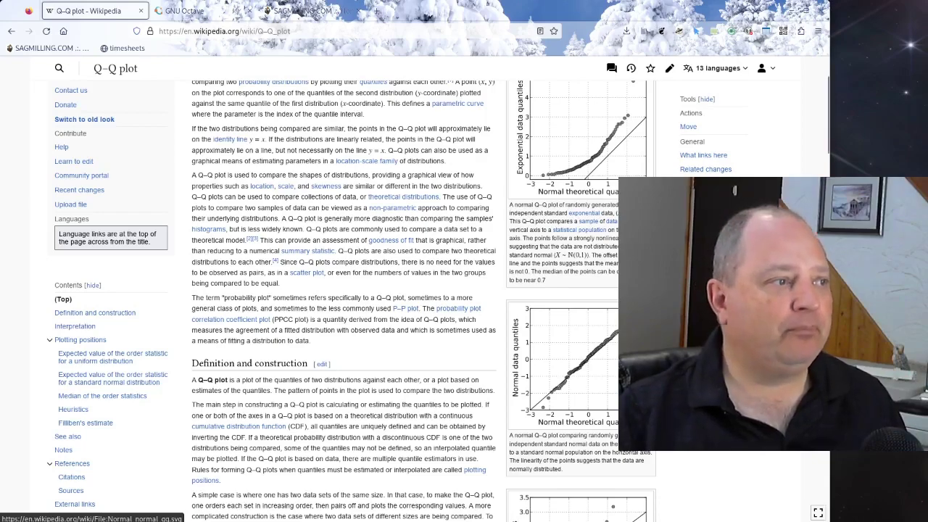
left_click(190, 11)
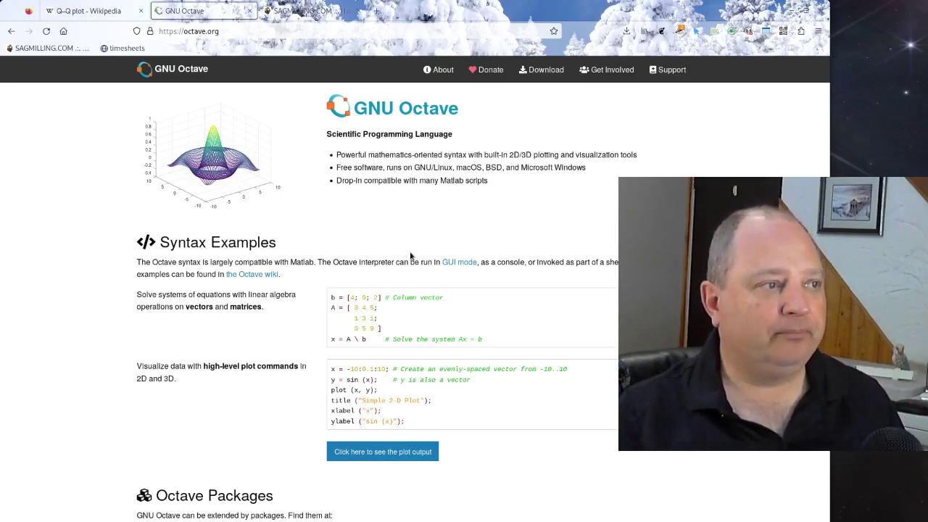
Switch to the SAGMILLING.COM tab with the QQplot.zip download link.
left_click(297, 18)
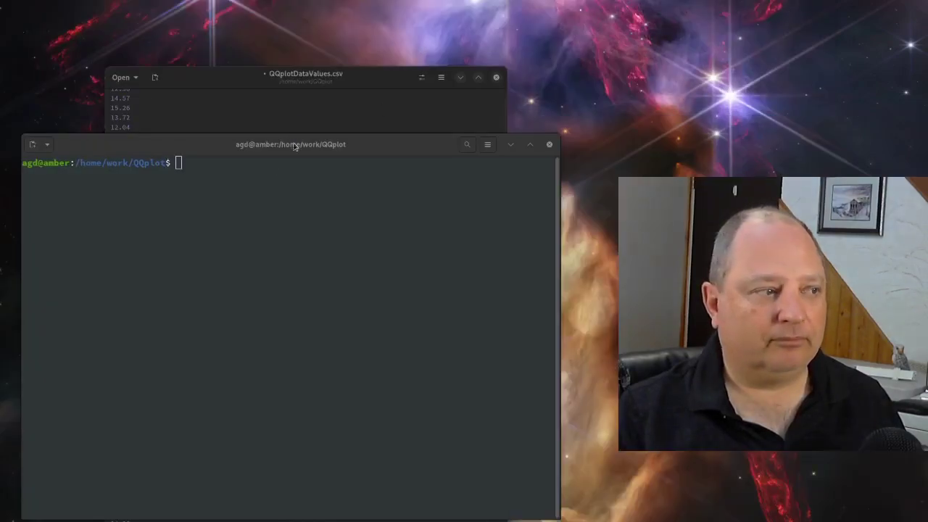
List the QQplot folder's files with ls and move the gedit csv window above the terminal.
left_click(243, 207)
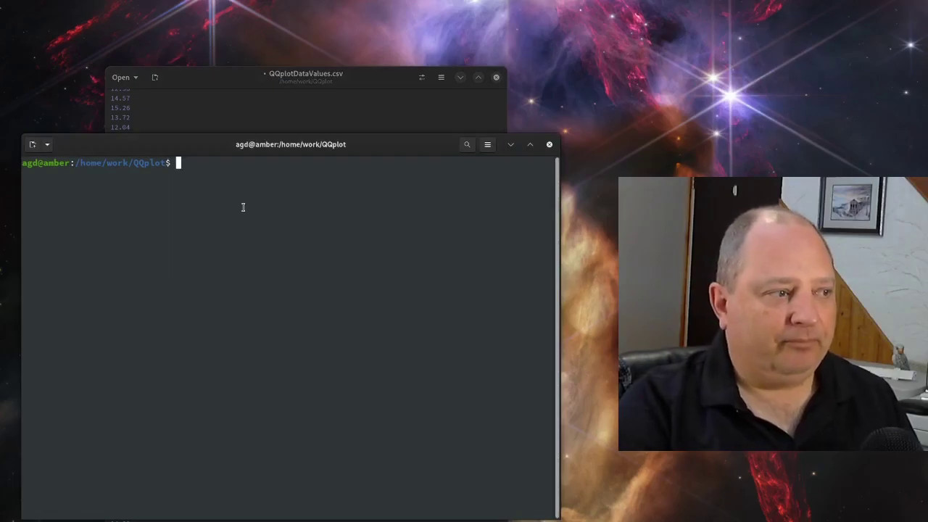
type("ls")
key("Return")
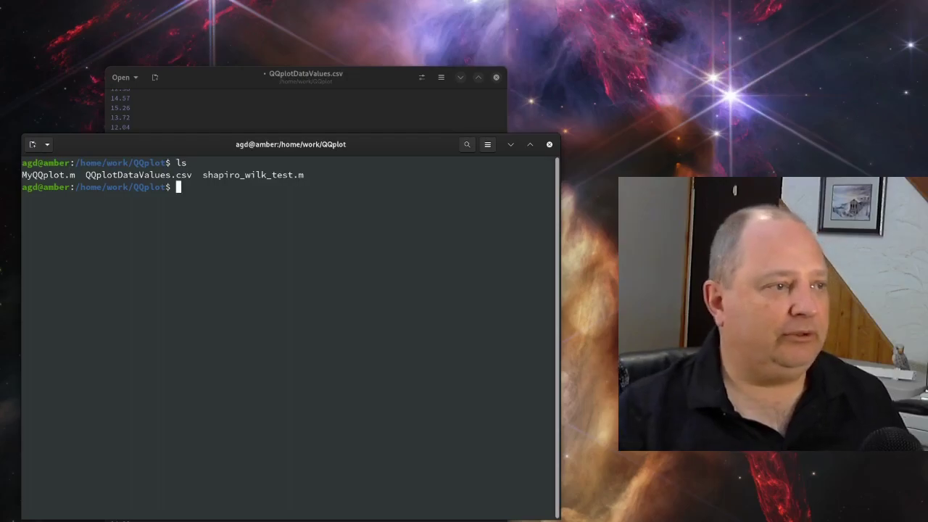
left_click(279, 86)
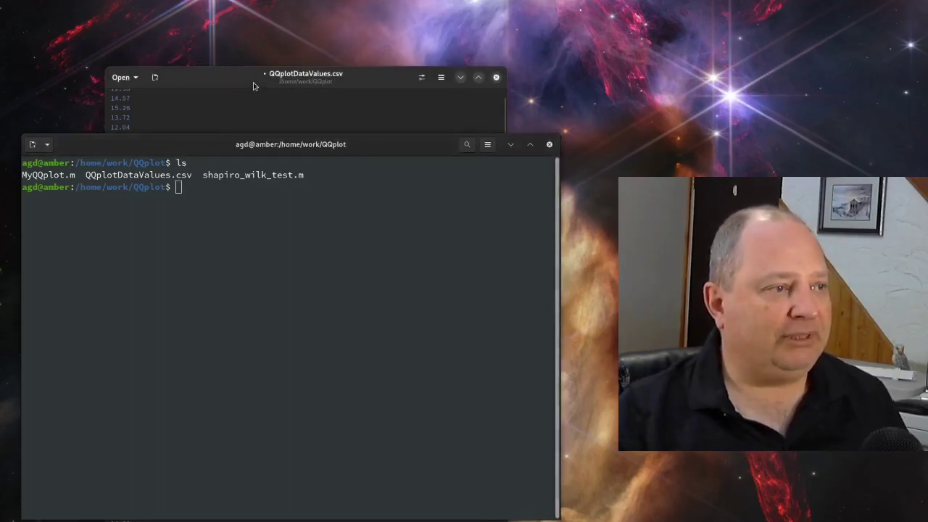
left_click_drag(253, 87, 292, 39)
Start Octave 8.2.0 in the terminal, then switch to the testwork spreadsheet in Calc.
left_click(81, 197)
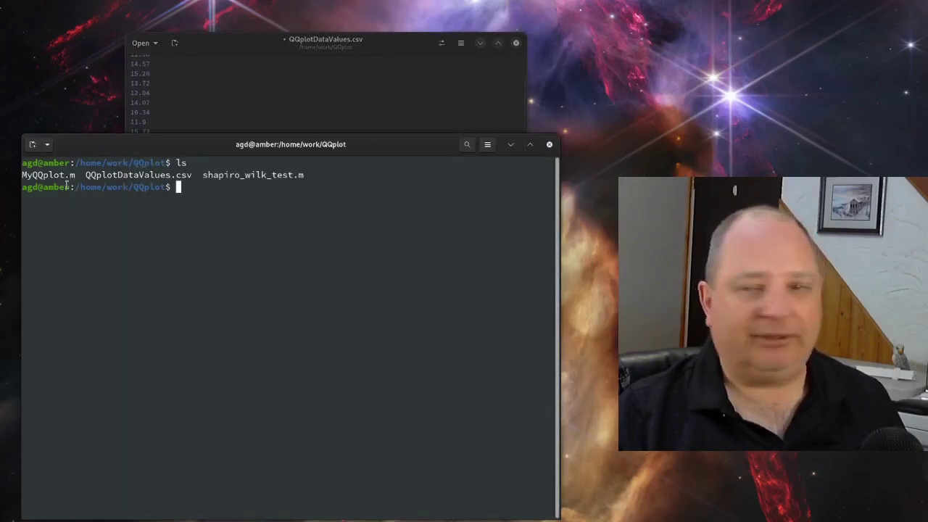
type("octave")
key("Return")
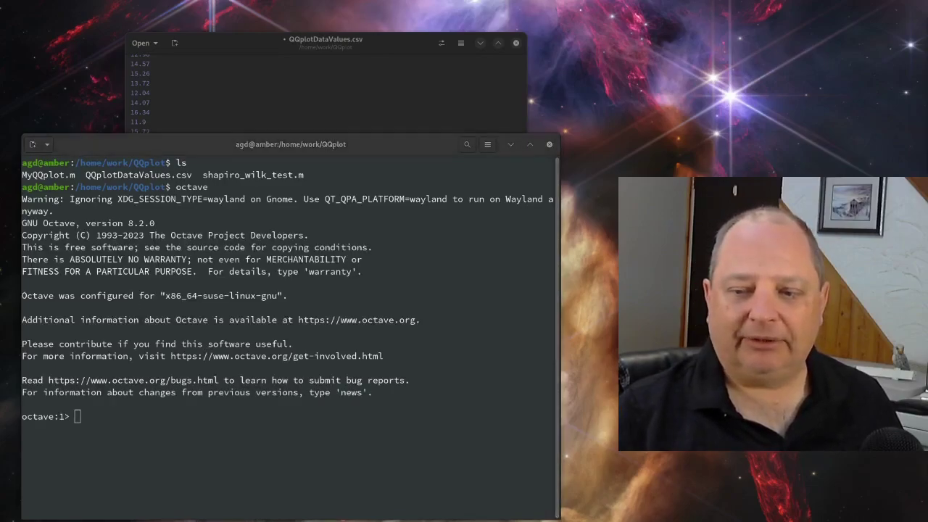
key("alt+Tab")
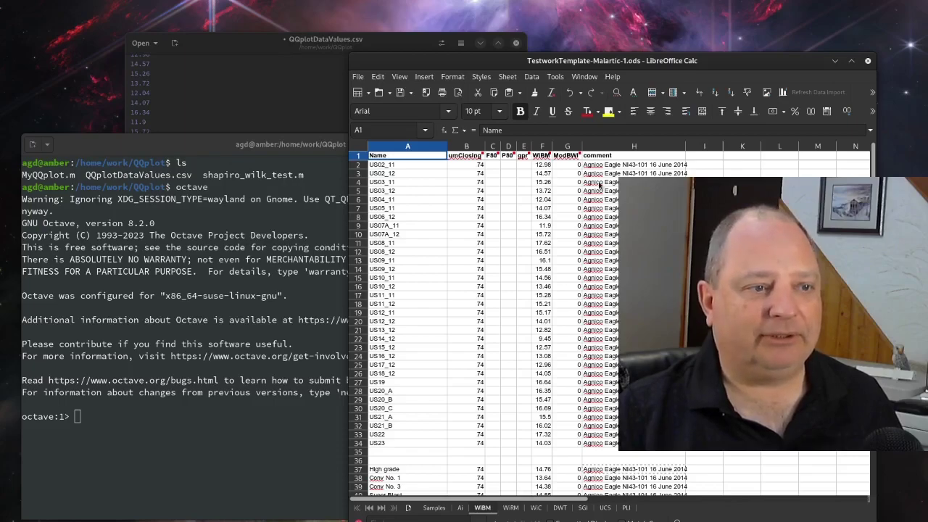
Select and copy the WiBM values F2:F47 in column F.
left_click(602, 182)
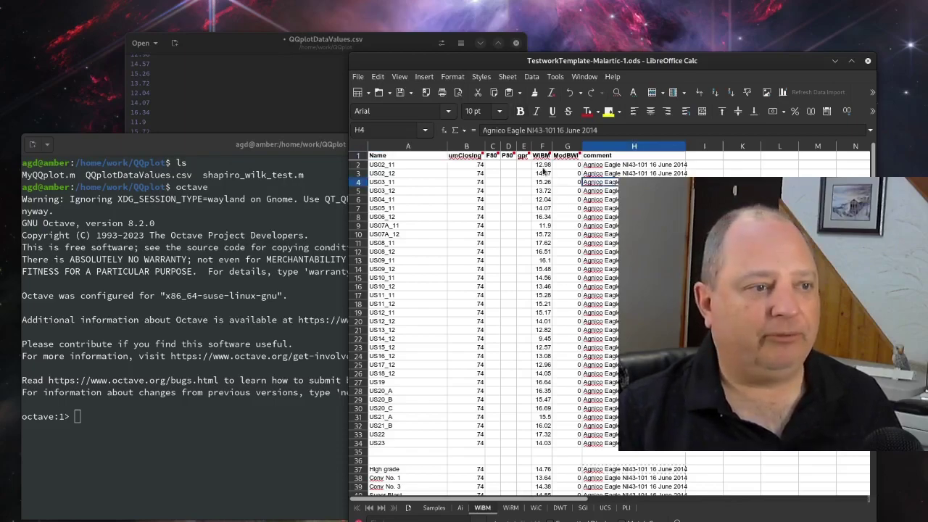
left_click(544, 165)
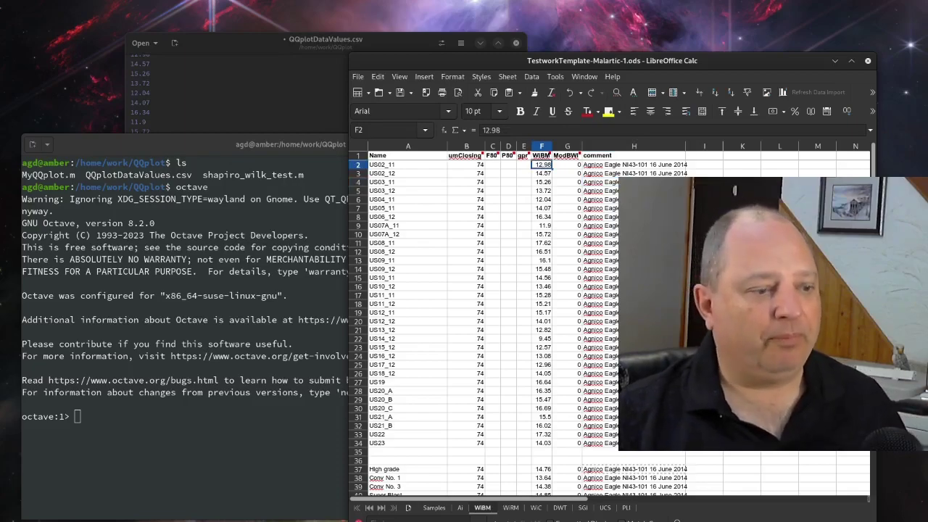
key("ctrl+shift+Down")
key("ctrl+shift+Down")
key("ctrl+shift+Down")
key("ctrl+c")
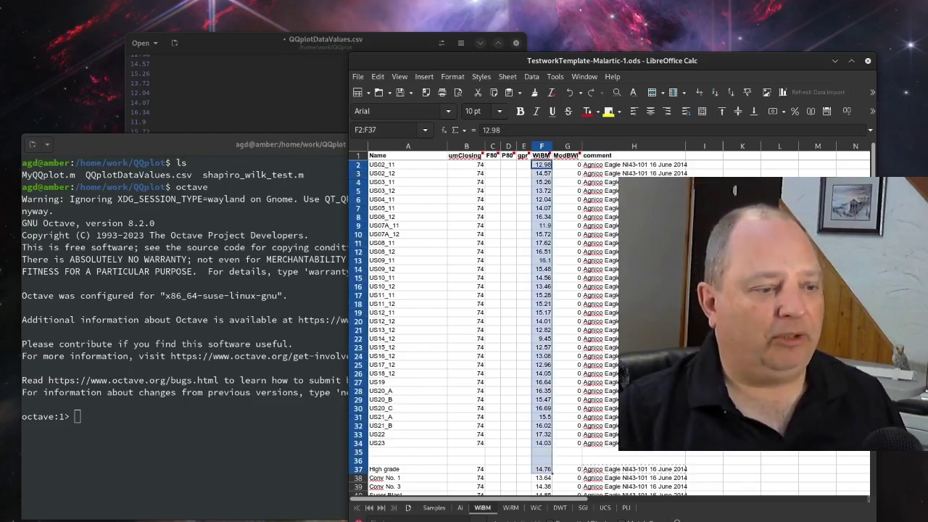
key("ctrl+shift+Down")
key("ctrl+shift+Down")
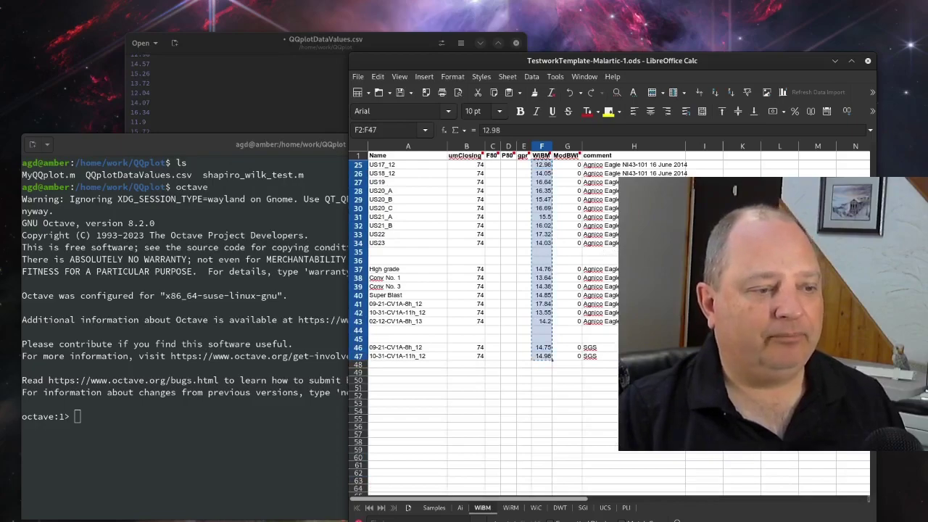
key("alt+Tab")
Replace the QQplotDataValues.csv contents with the WiBM values, delete the blank lines, and save.
key("ctrl+a")
key("Delete")
key("ctrl+v")
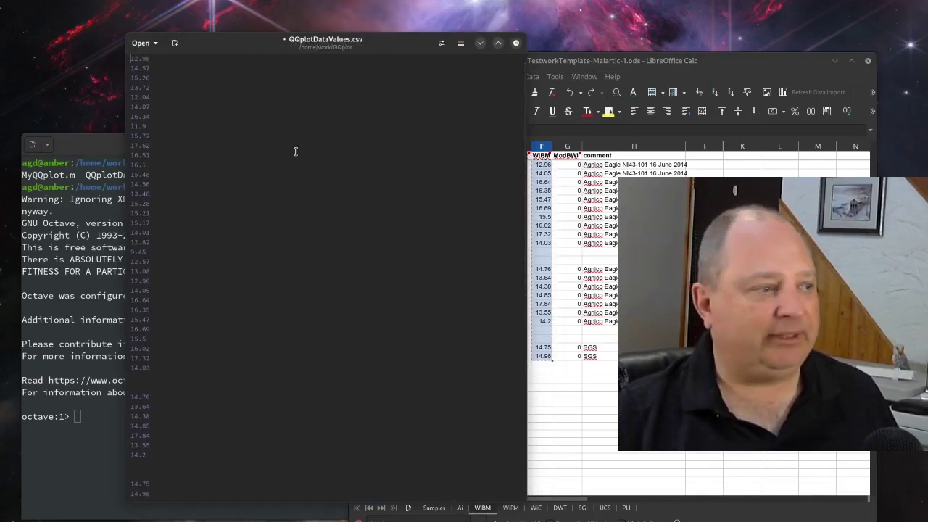
left_click(233, 375)
key("Delete")
key("Delete")
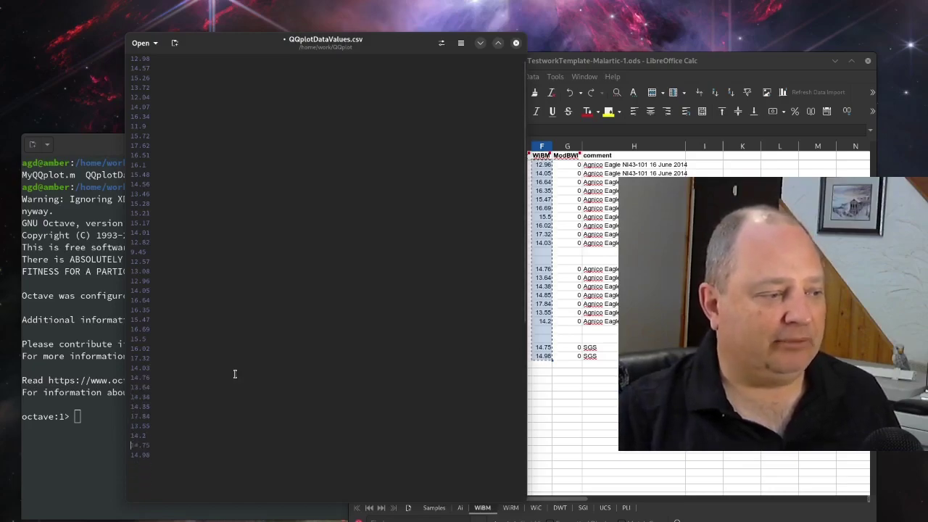
key("Down")
key("Down")
key("Down")
key("Down")
key("Down")
key("Down")
key("Down")
key("Delete")
key("Delete")
key("ctrl+Home")
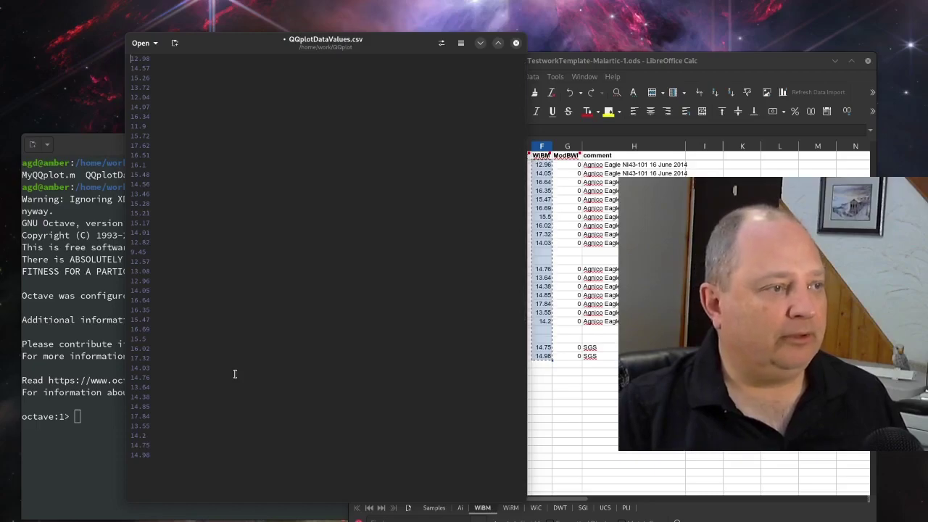
key("ctrl+s")
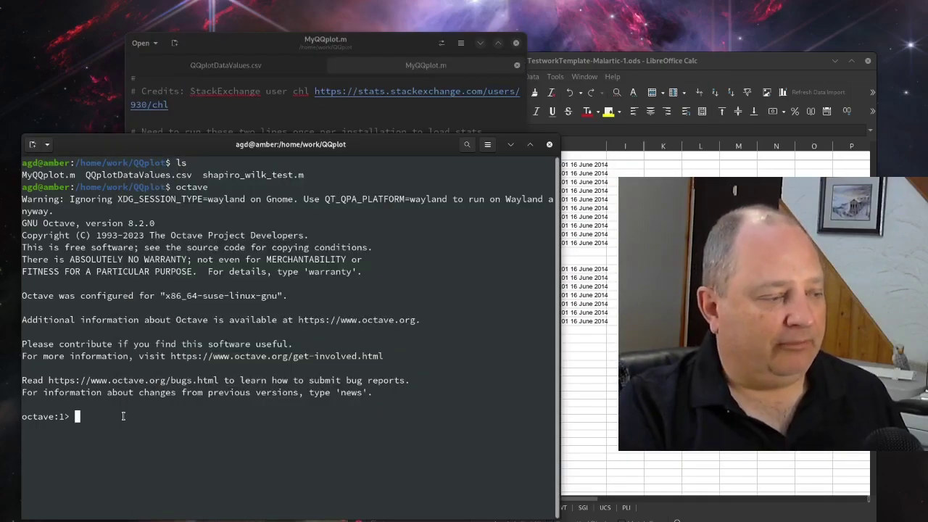
List files at the Octave prompt and run MyQQplot, getting p-value 0.5437 and W 0.9769.
type("ls")
key("Return")
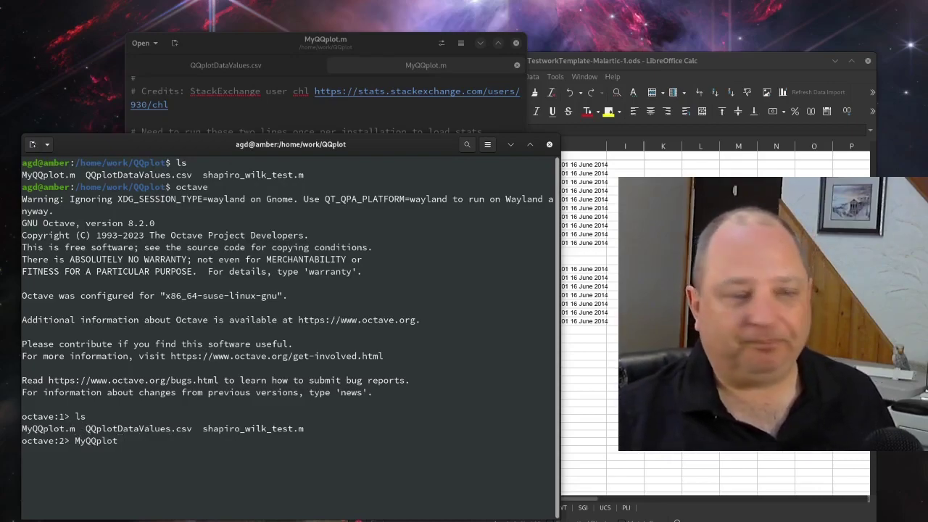
key("Return")
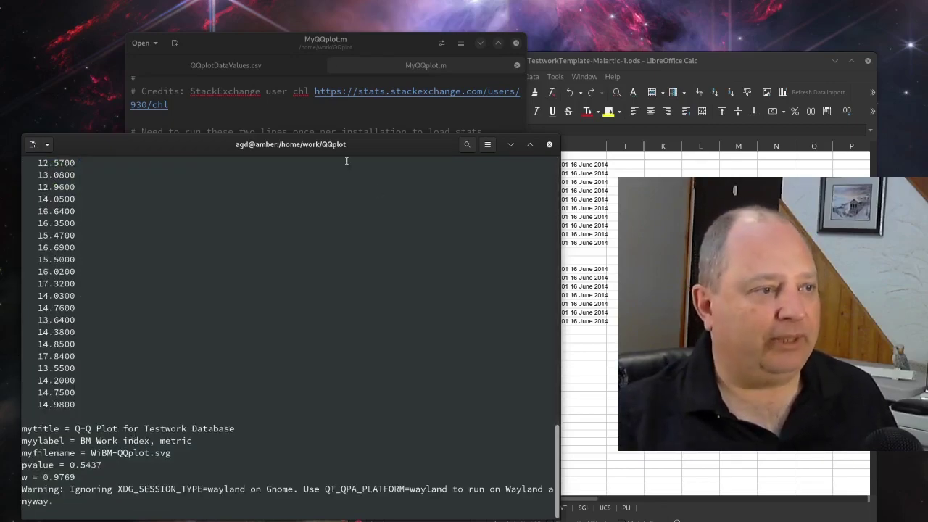
left_click(265, 64)
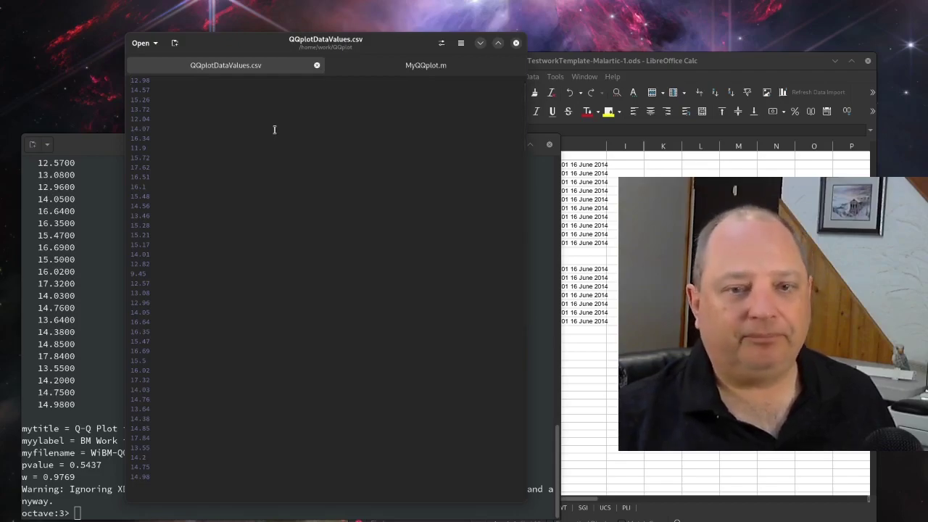
Enlarge the Figure 1 window to view the Testwork Database WiBM Q-Q plot.
left_click(91, 411)
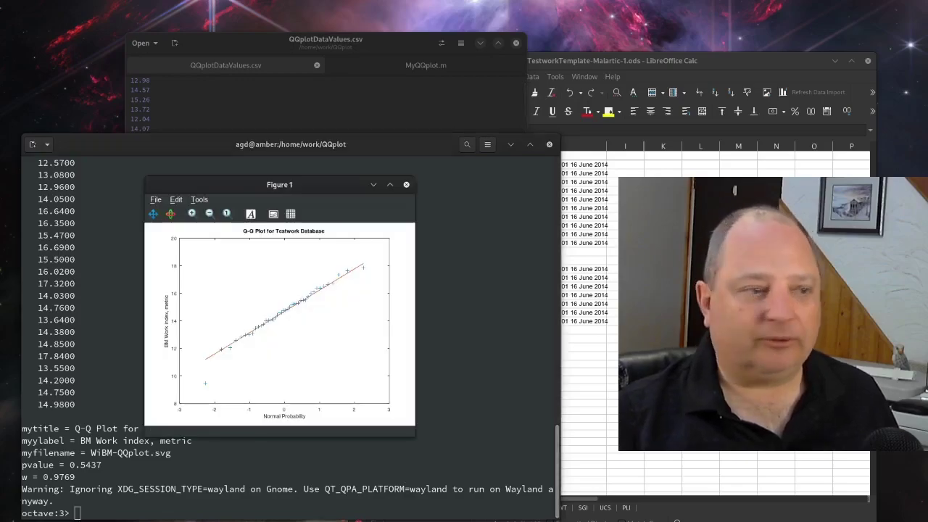
left_click_drag(415, 178, 567, 36)
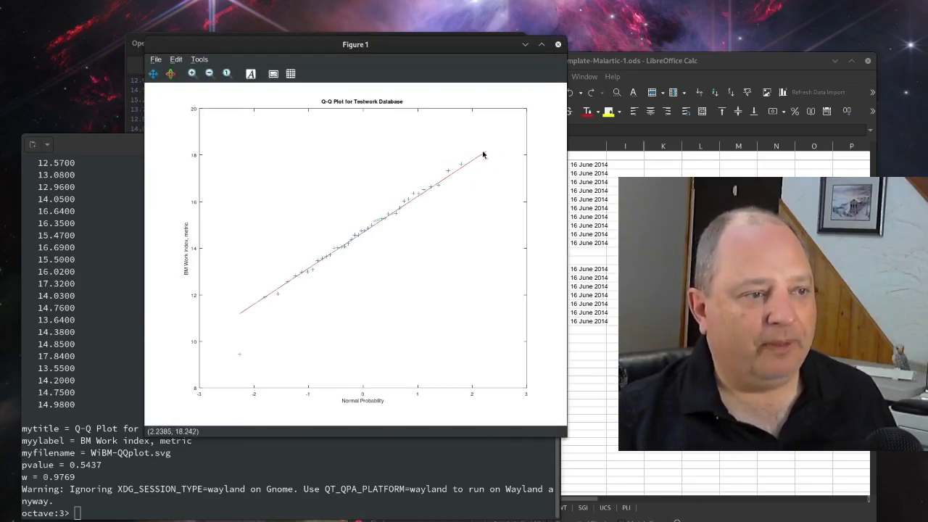
left_click(85, 385)
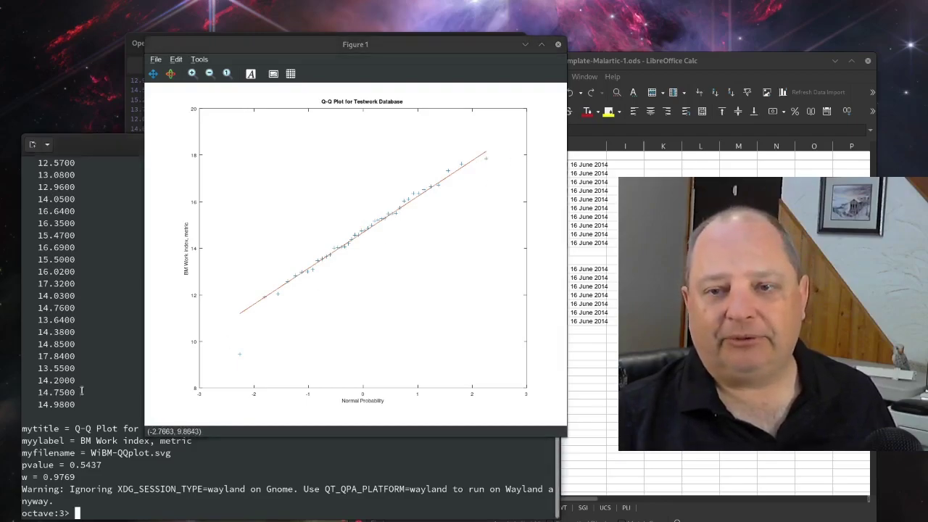
left_click(82, 387)
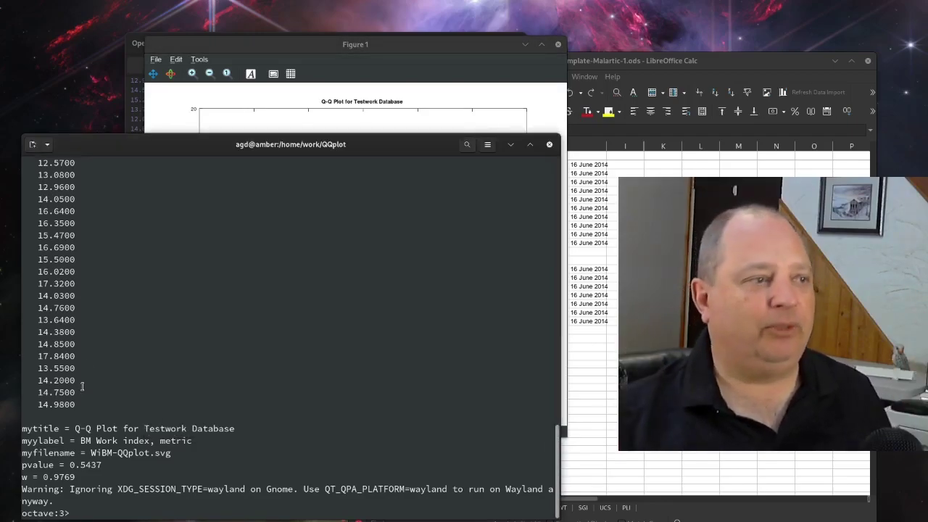
left_click(257, 120)
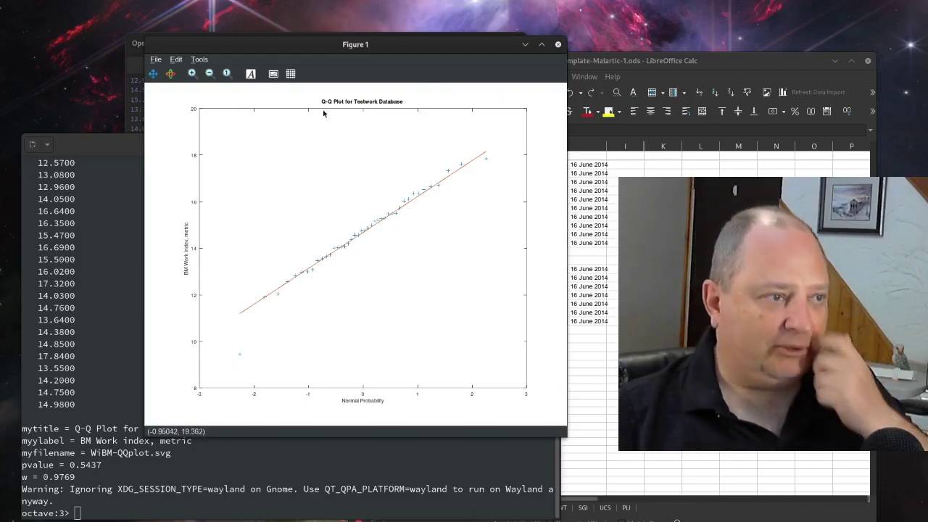
Back in the spreadsheet, select and copy the WiBM values F2:F24 from both programs.
left_click_drag(341, 42, 372, 46)
left_click(580, 61)
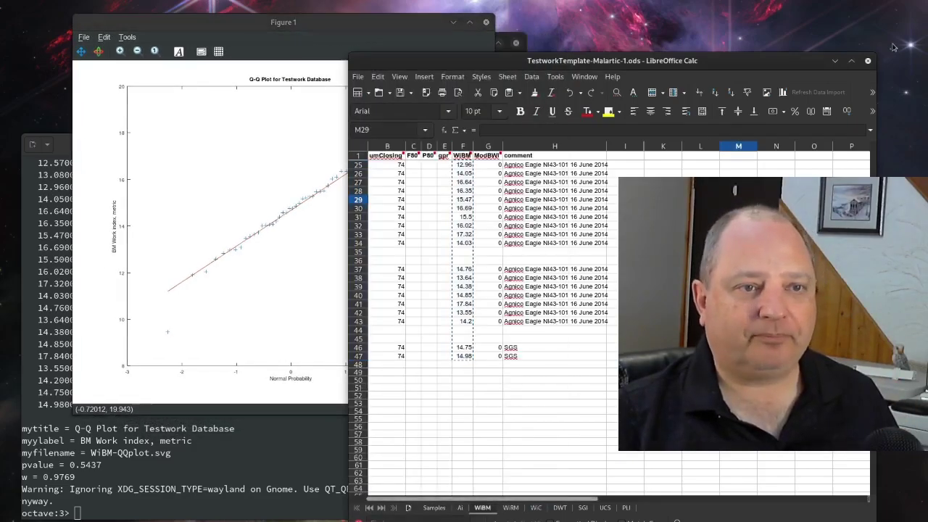
left_click(835, 61)
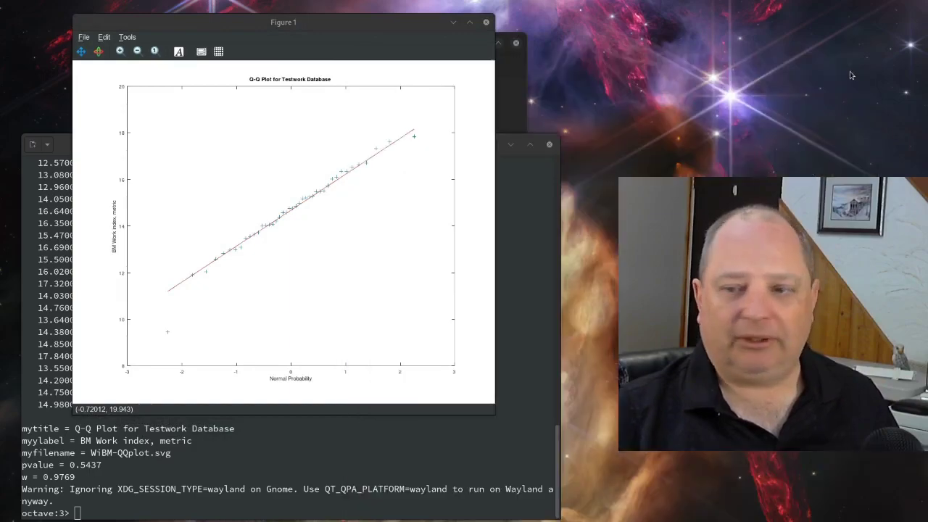
key("alt+Tab")
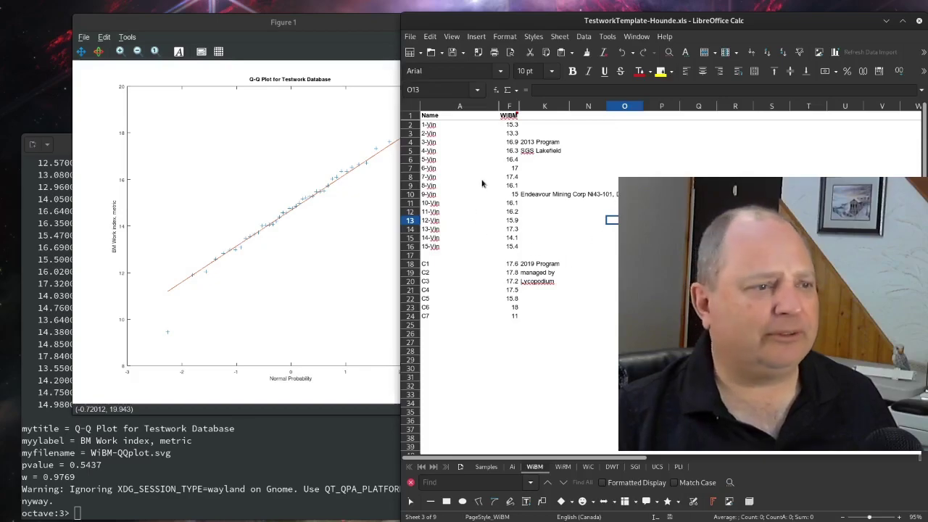
left_click(503, 292)
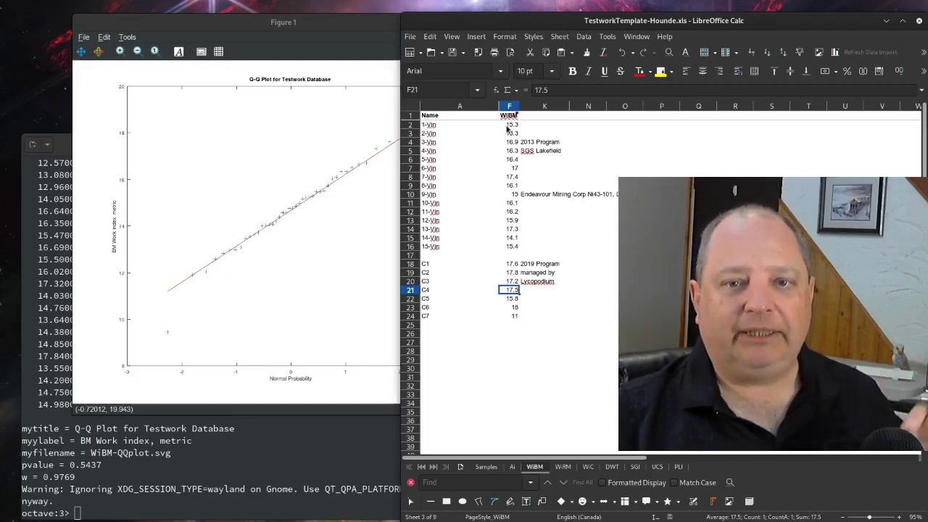
left_click_drag(507, 129, 502, 319)
right_click(507, 223)
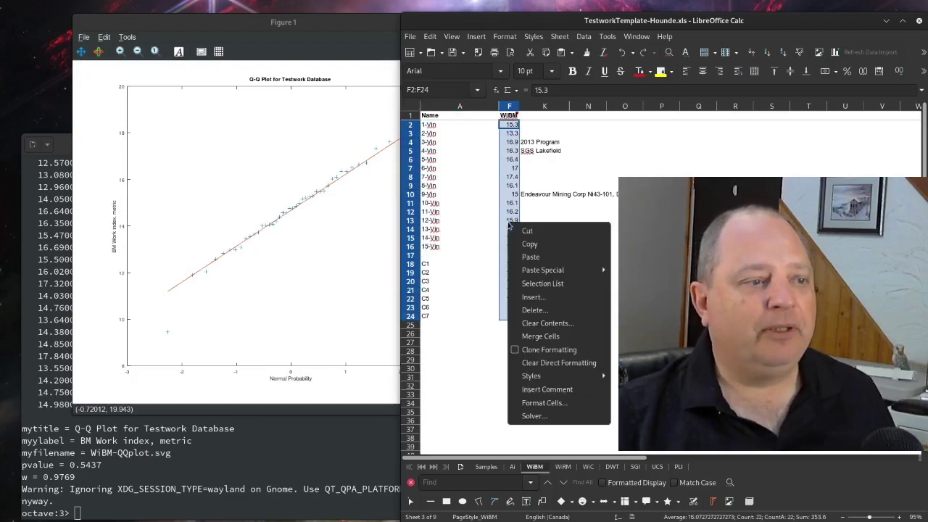
left_click(534, 244)
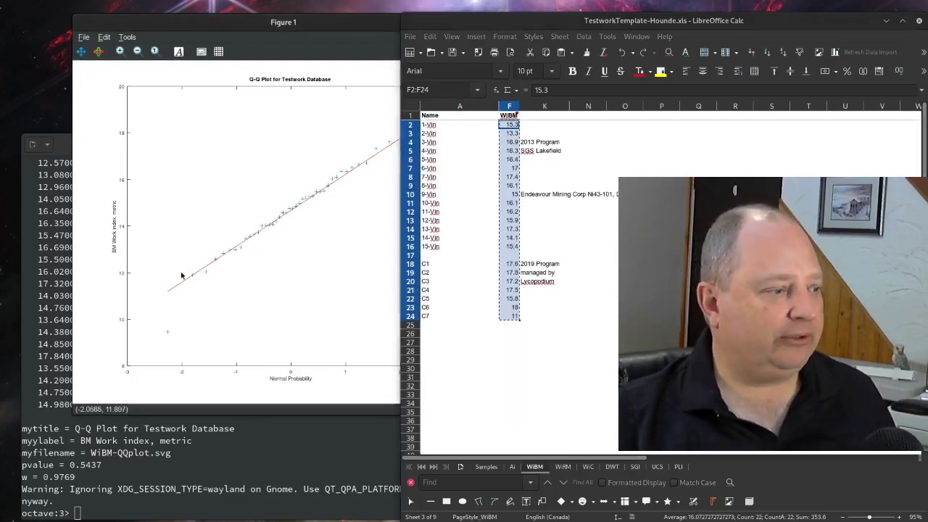
Replace QQplotDataValues.csv with the copied values, remove the blank line between programs, and save.
key("super")
left_click(374, 368)
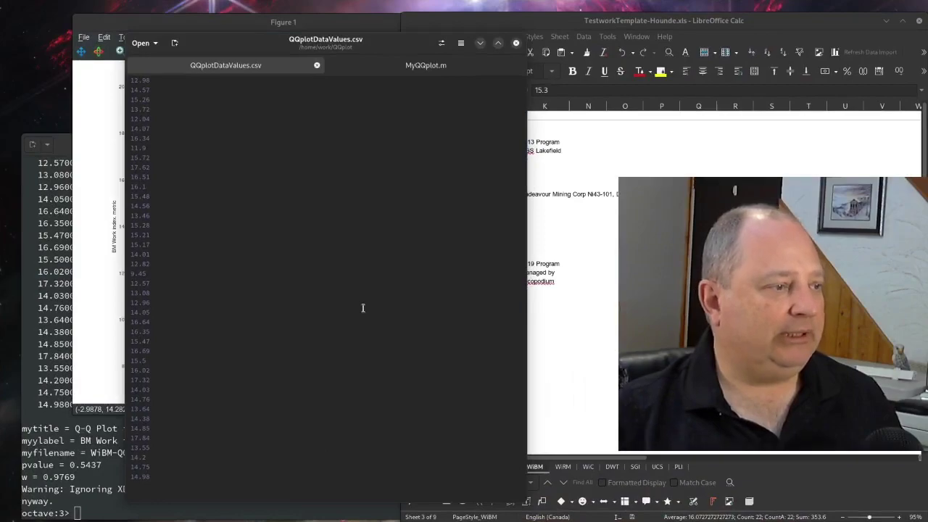
key("ctrl+a")
key("ctrl+v")
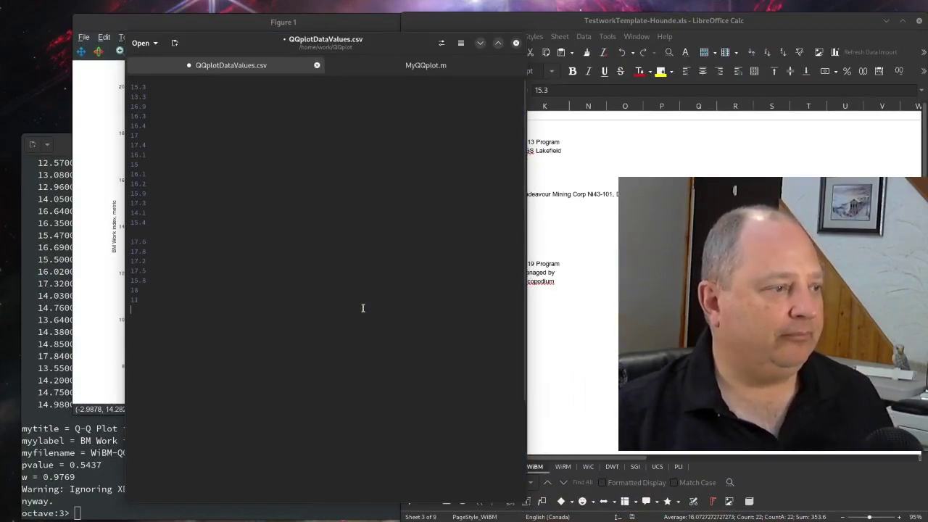
key("Up")
key("Up")
key("Up")
key("Up")
key("BackSpace")
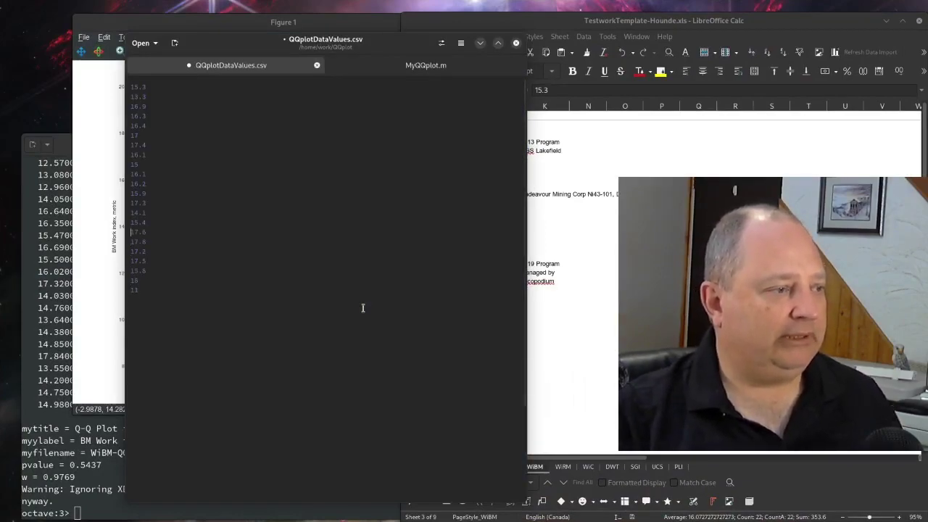
key("ctrl+s")
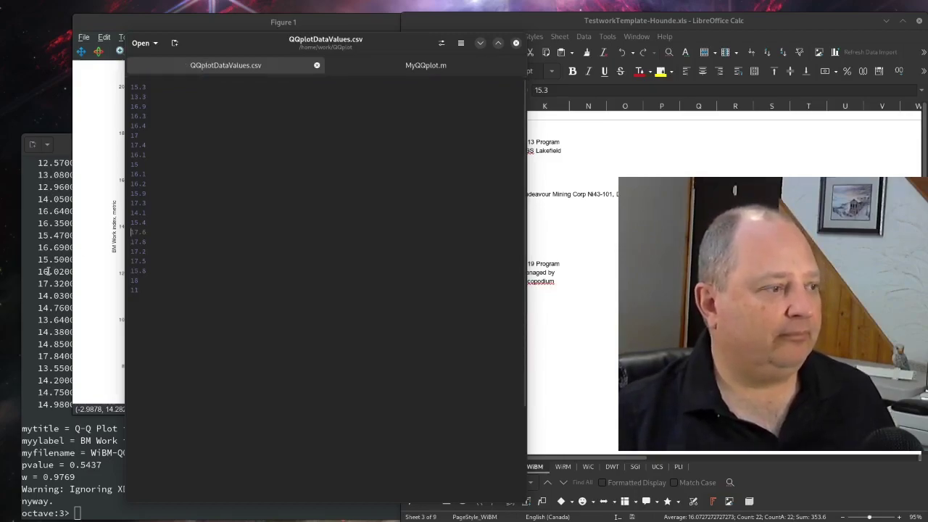
Rerun MyQQplot on the combined values, giving p-value 7.2697e-03 and W 0.8683.
left_click(45, 272)
type("MyQQplot")
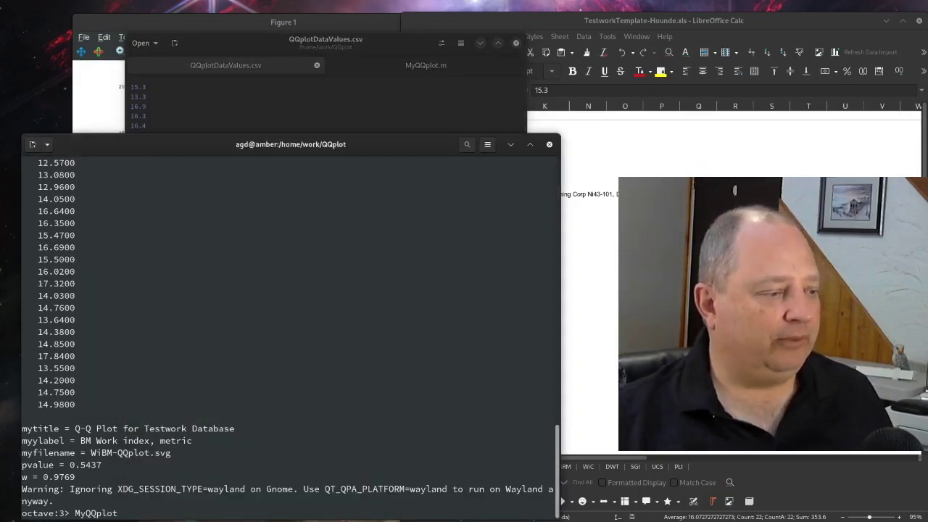
key("Return")
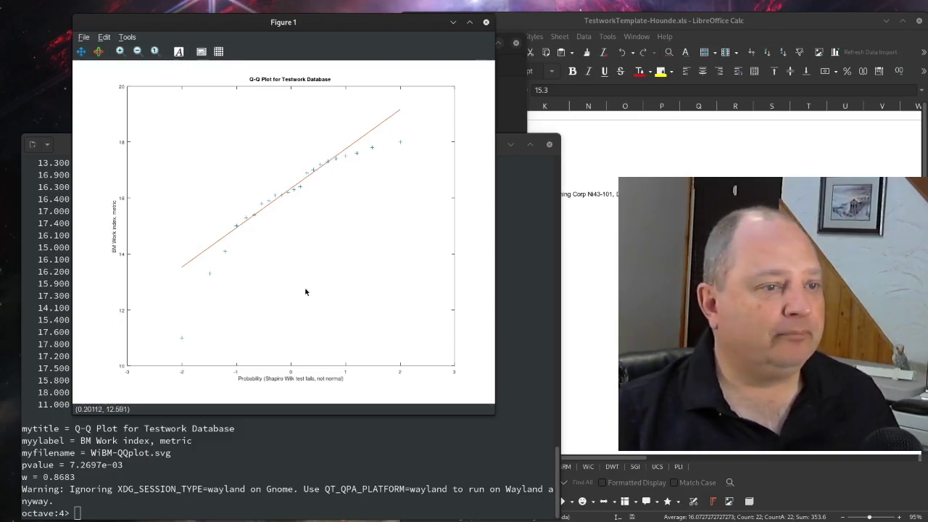
left_click(611, 220)
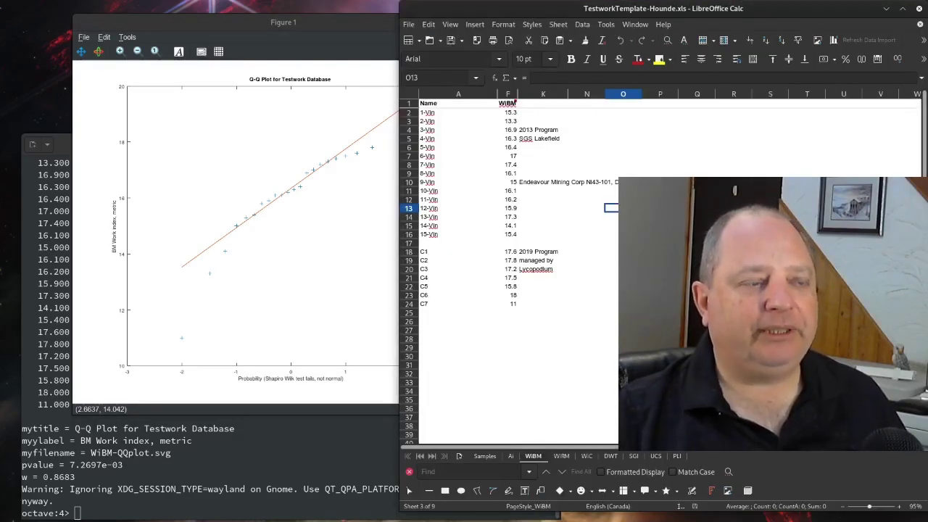
Select and copy the 15 WiBM values of the 2013 program, F2:F16.
left_click_drag(512, 113, 512, 233)
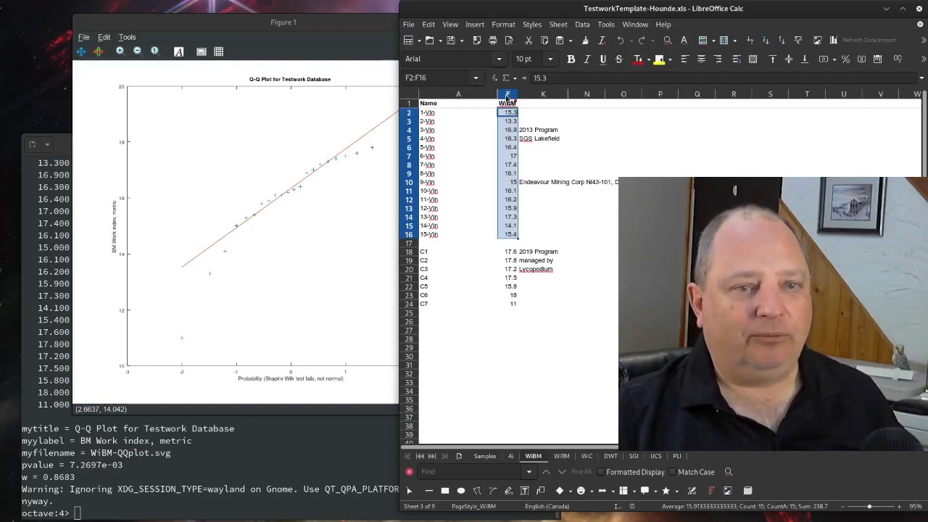
right_click(508, 155)
left_click(521, 172)
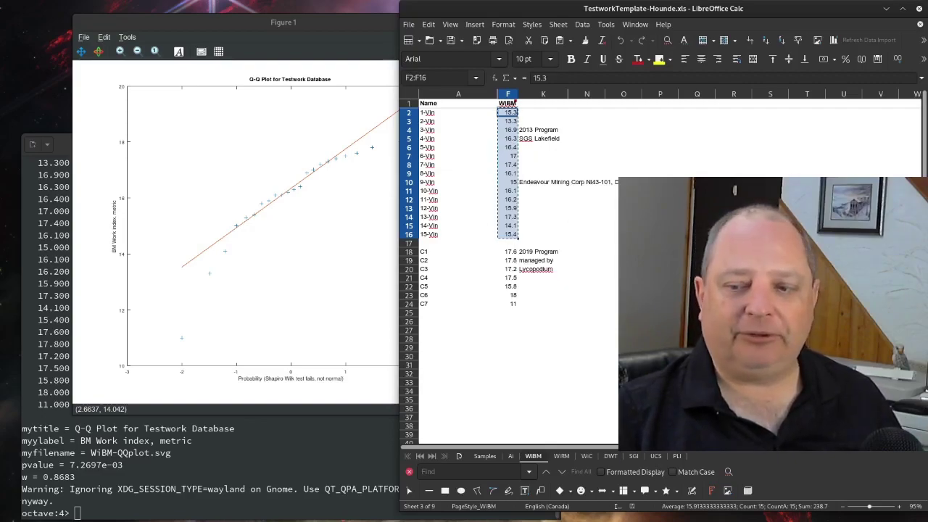
Replace QQplotDataValues.csv with the 15 values from the 2013 program and save it.
key("alt+Tab")
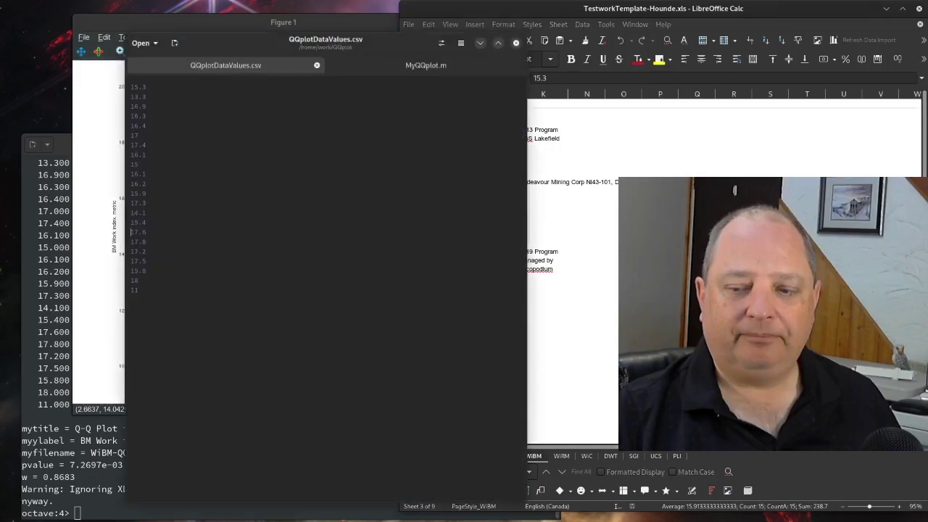
key("ctrl+a")
key("ctrl+v")
left_click(283, 153)
key("ctrl+s")
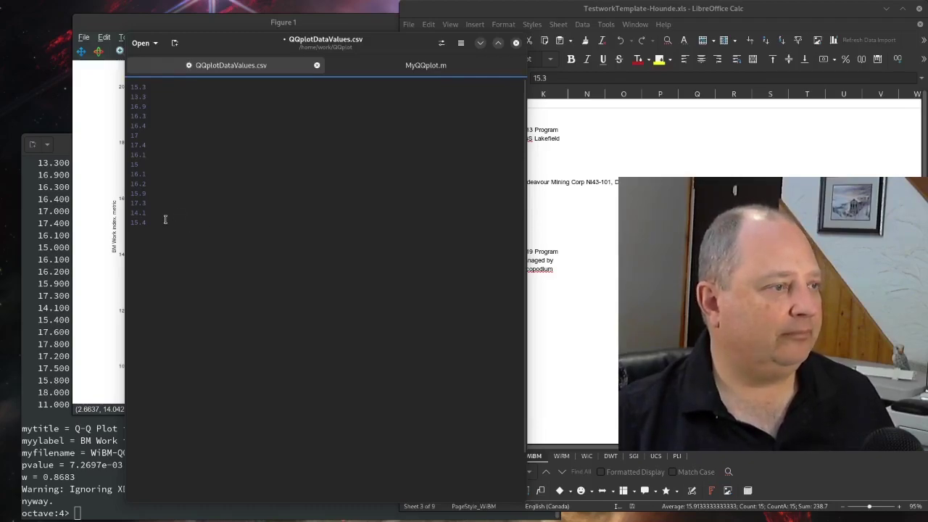
Run MyQQplot for p-value 0.2963 and W 0.9324, then select the 2019 values F18:F24.
left_click(45, 259)
type("MyQQplot")
key("Return")
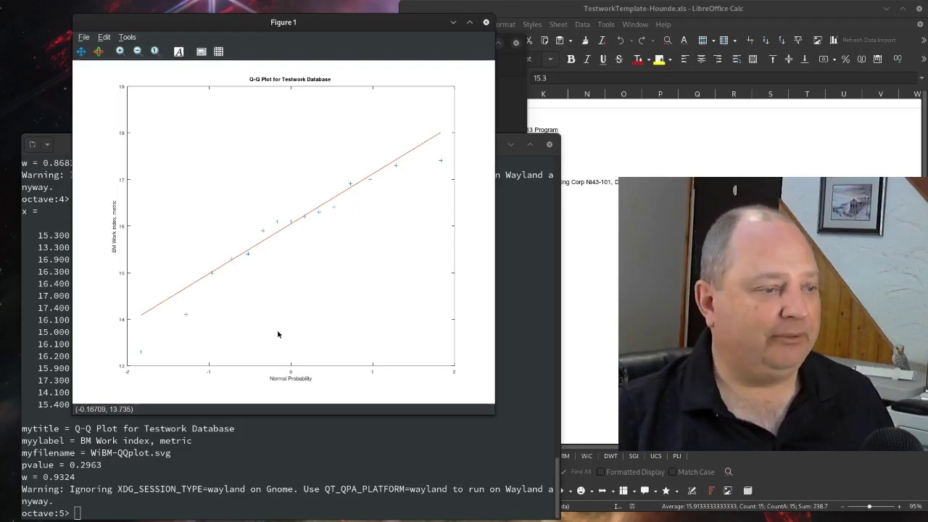
left_click(611, 269)
left_click_drag(512, 253, 506, 305)
Replace the CSV file's contents with the seven copied 2019 program values and save it.
key("ctrl+c")
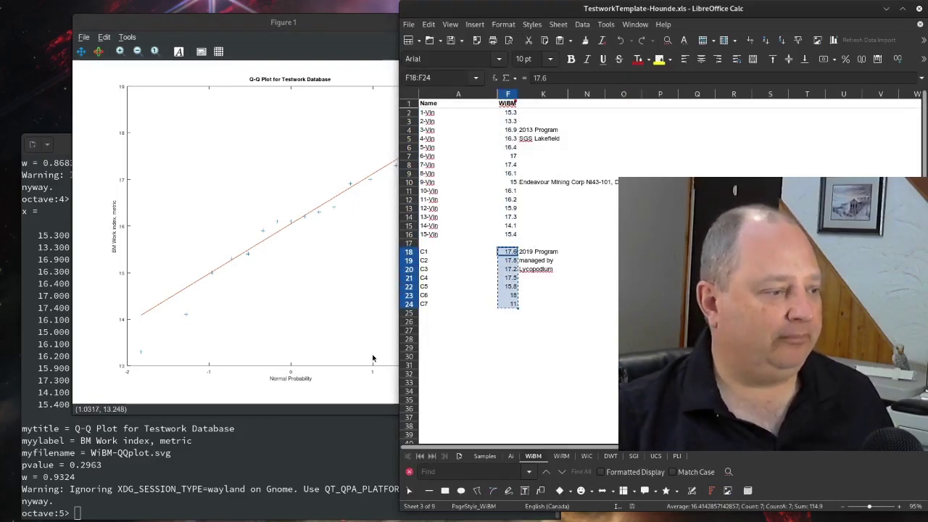
left_click(364, 348)
key("super")
left_click(445, 367)
key("ctrl+a")
key("Delete")
key("ctrl+v")
key("ctrl+s")
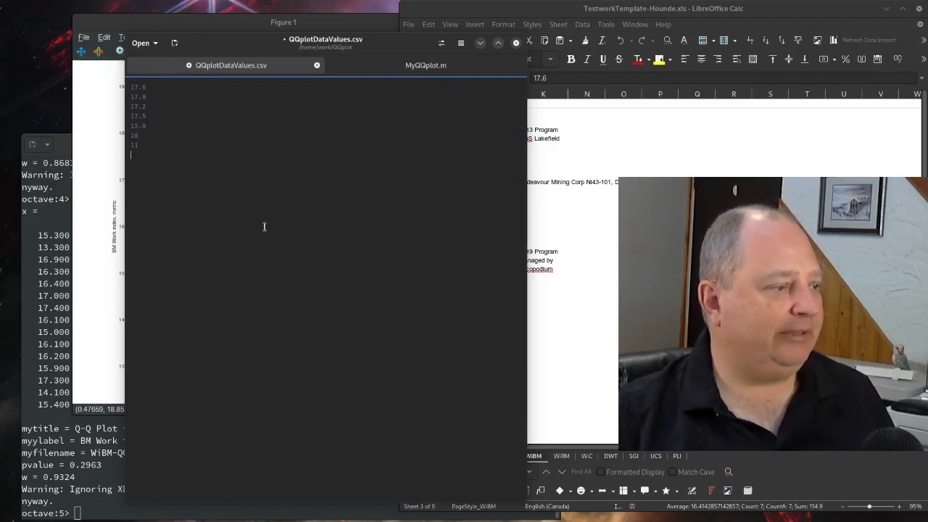
Run MyQQplot in Octave to plot the 2019 values, giving p-value 1.0000 and W 0.6762.
left_click(63, 326)
type("MyQQplot")
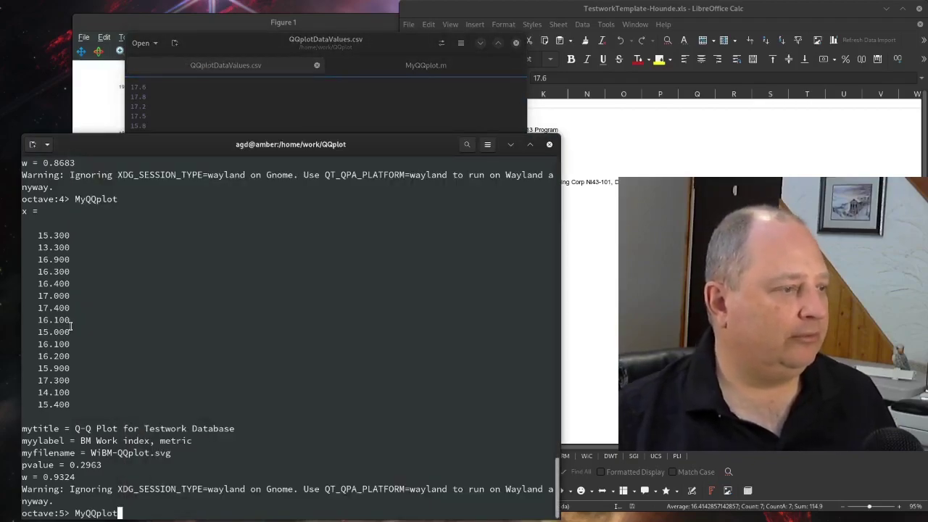
key("Return")
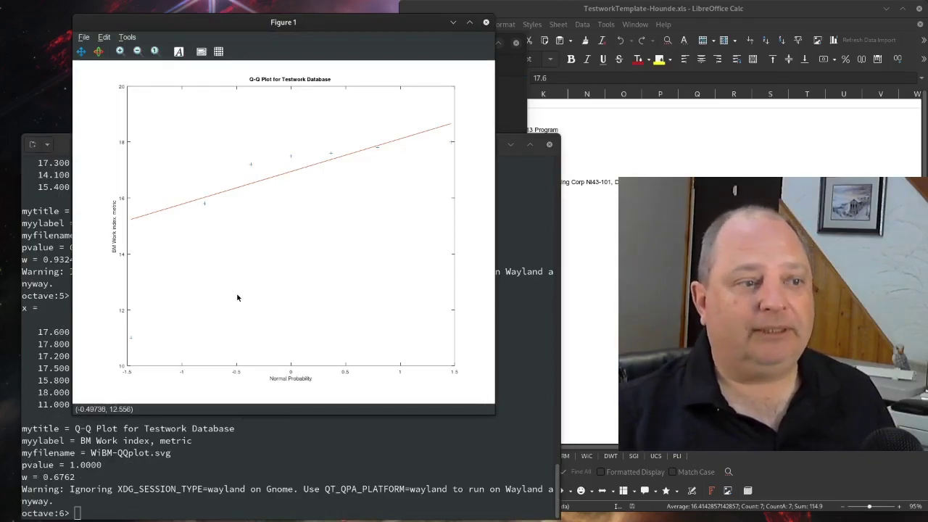
Select the 2013 program values F3 to F16 in the spreadsheet and bring the Q-Q figure forward.
left_click(577, 209)
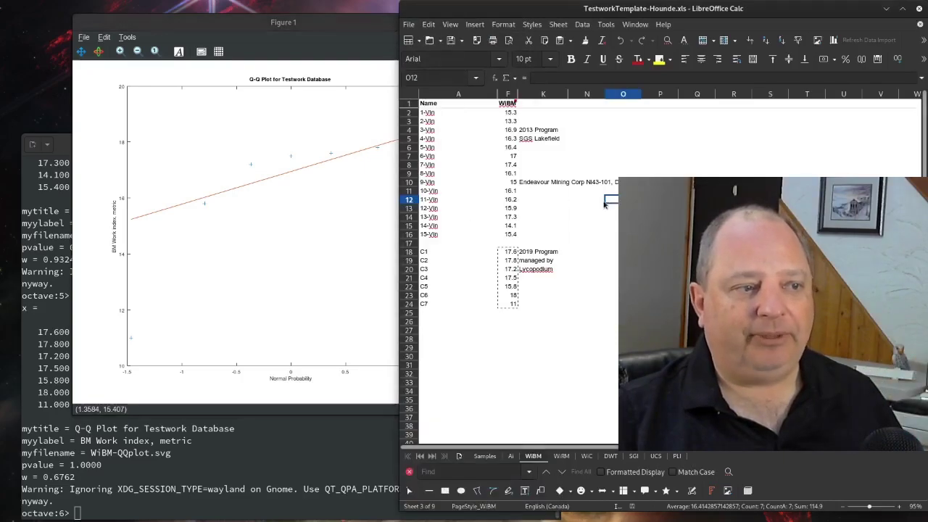
left_click_drag(507, 234, 507, 113)
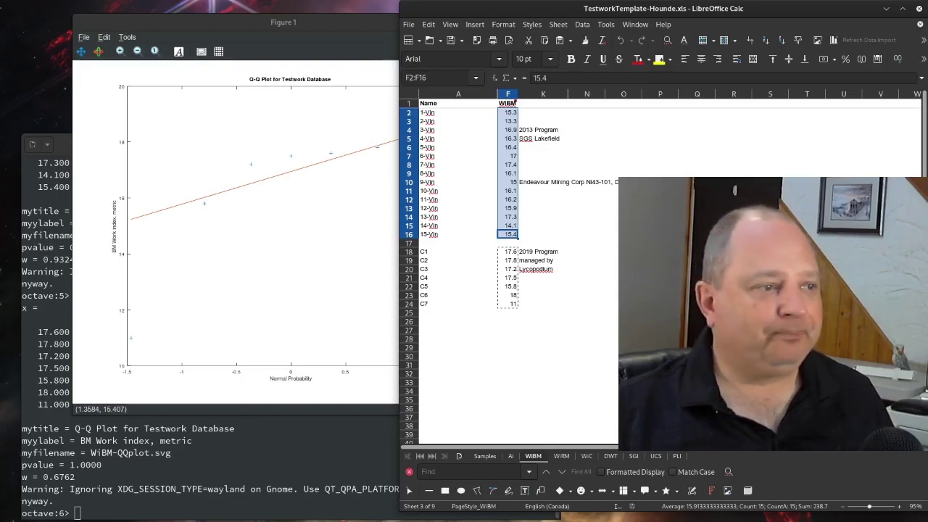
left_click(324, 161)
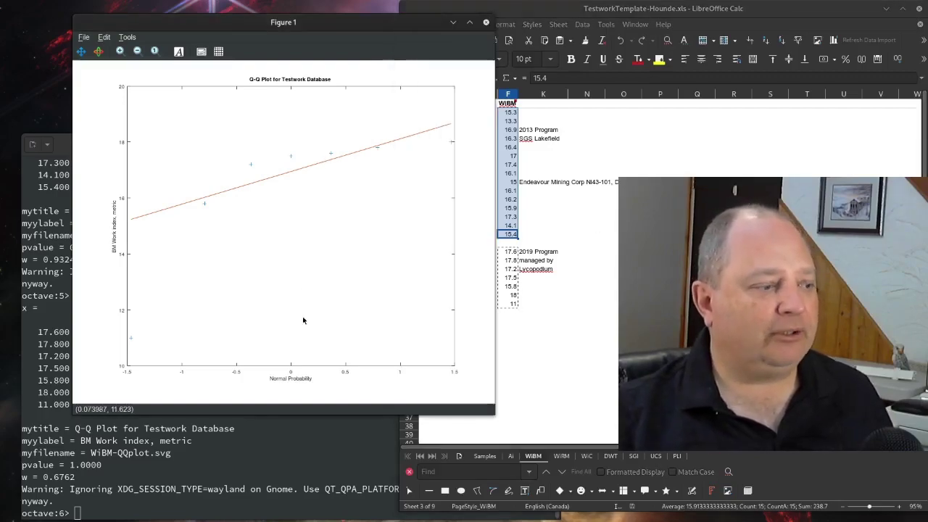
List the working folder with ls and pick out the exported WiBM-QQplot.svg file name.
left_click(232, 471)
type("ls")
key("Return")
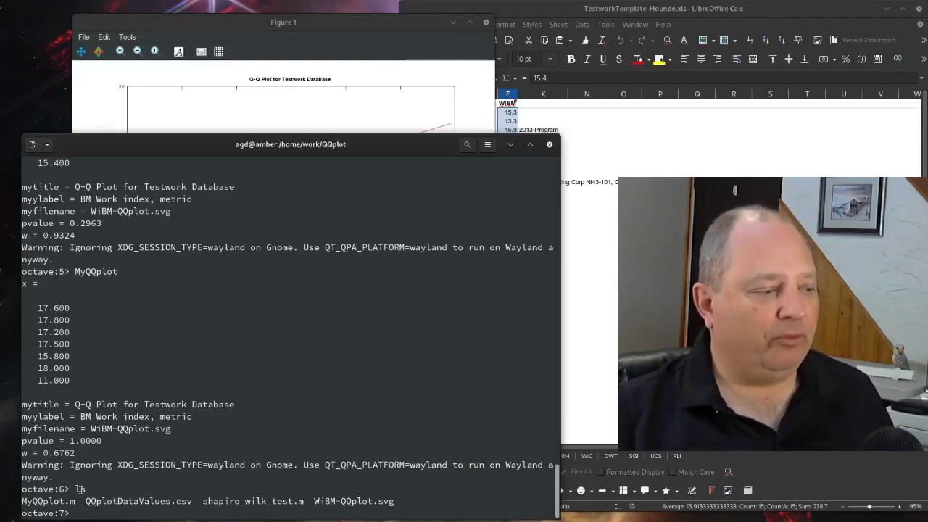
left_click_drag(315, 503, 405, 501)
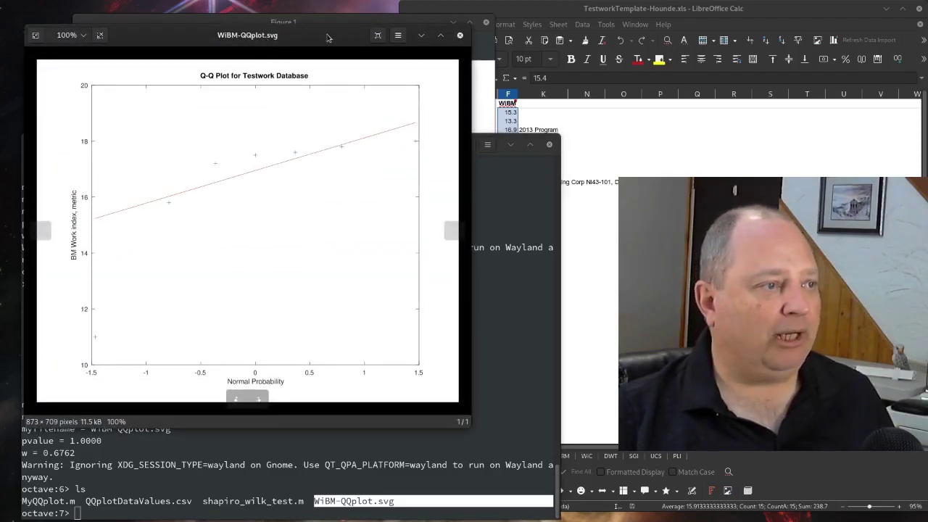
Place the Octave figure beside the exported SVG image and let the unresponsive image viewer keep running.
left_click(296, 23)
left_click_drag(297, 23, 609, 31)
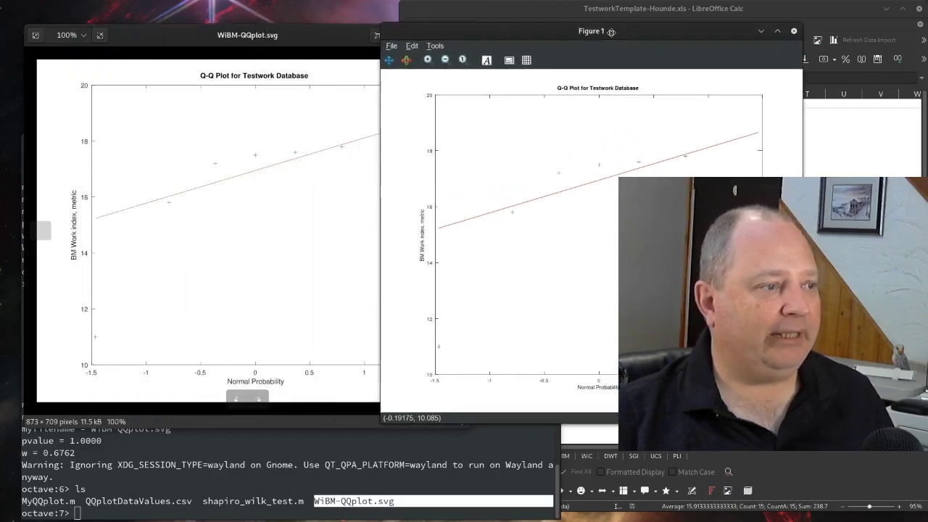
left_click(328, 120)
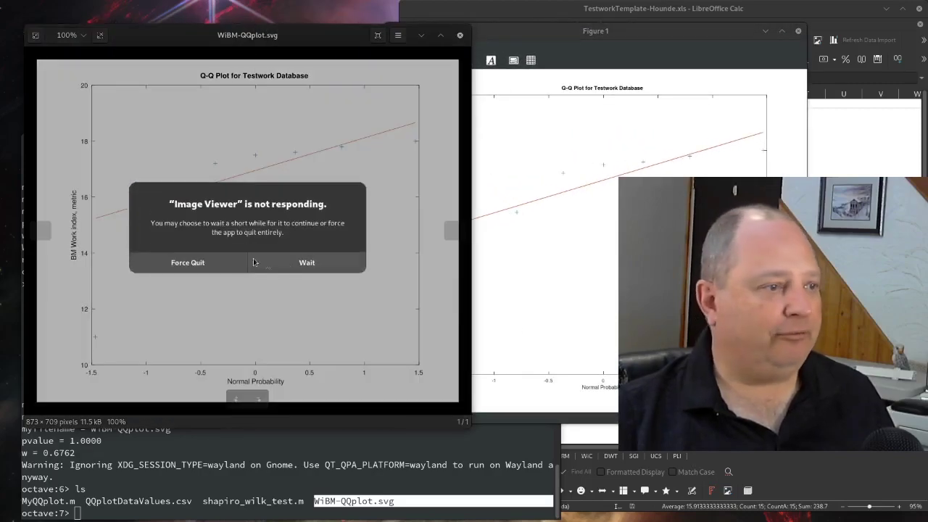
left_click(299, 262)
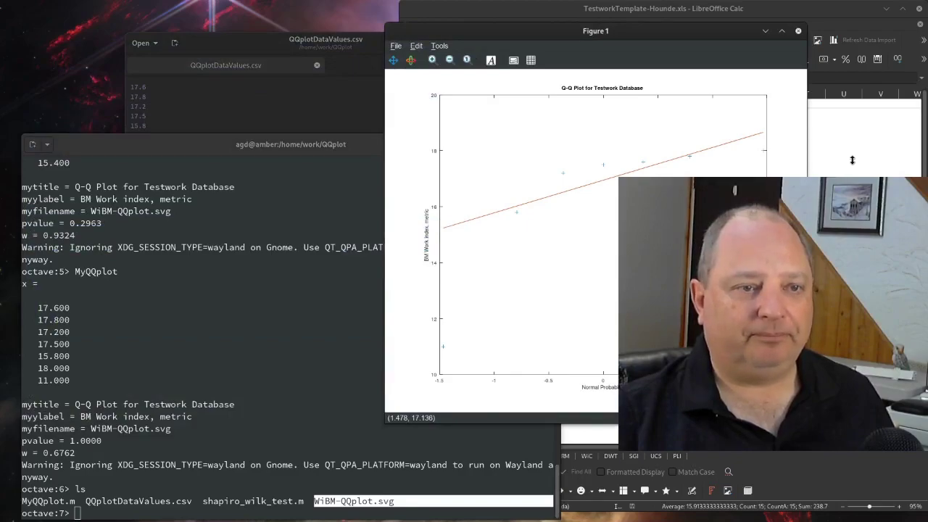
Scroll right in Calc to inspect the Q-Q plot image beside the WiBM data, then scroll back.
left_click(807, 170)
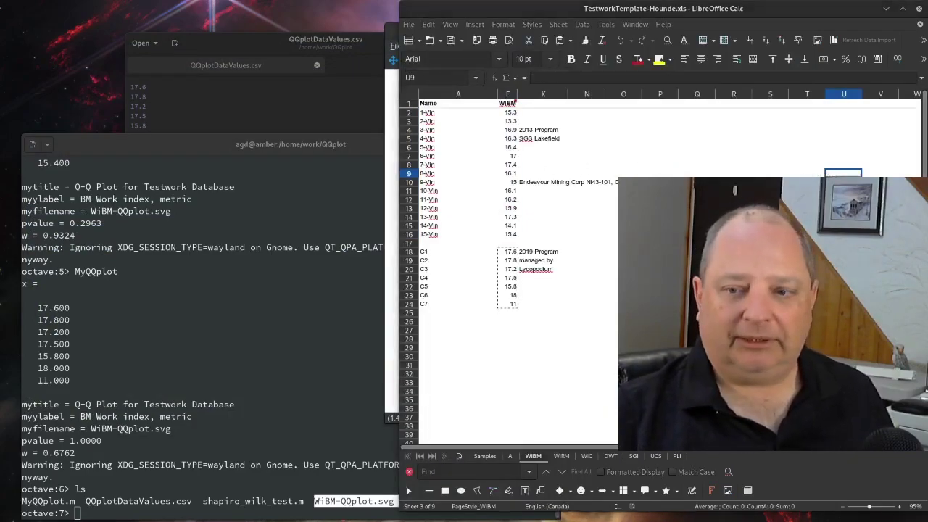
scroll(602, 261, "right", 3)
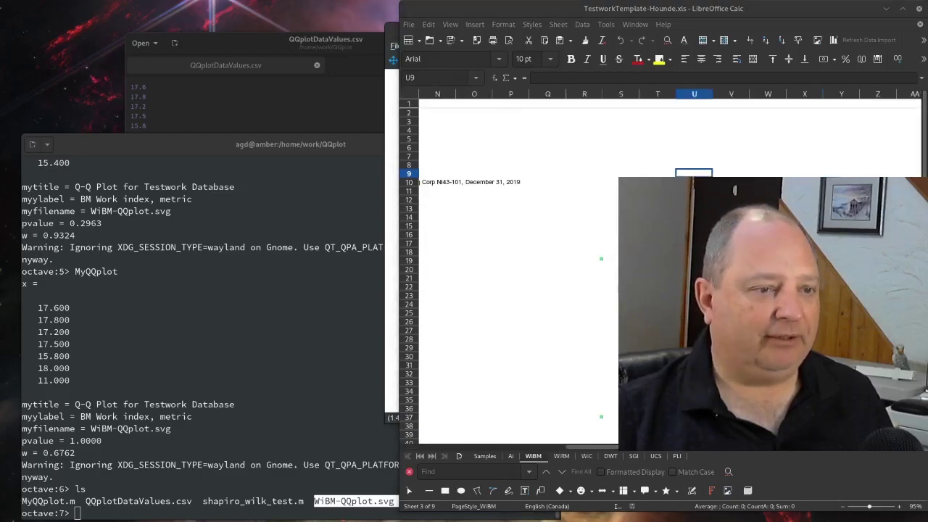
left_click(584, 191)
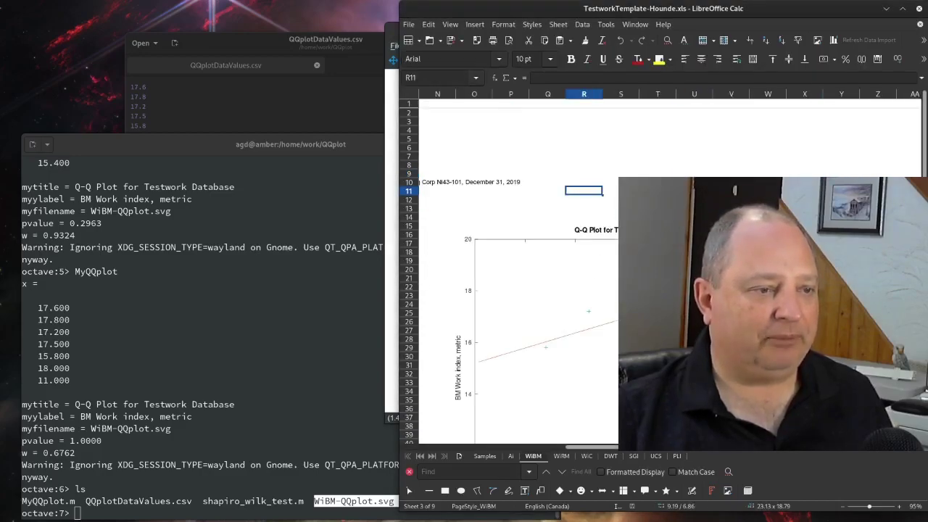
scroll(563, 375, "left", 3)
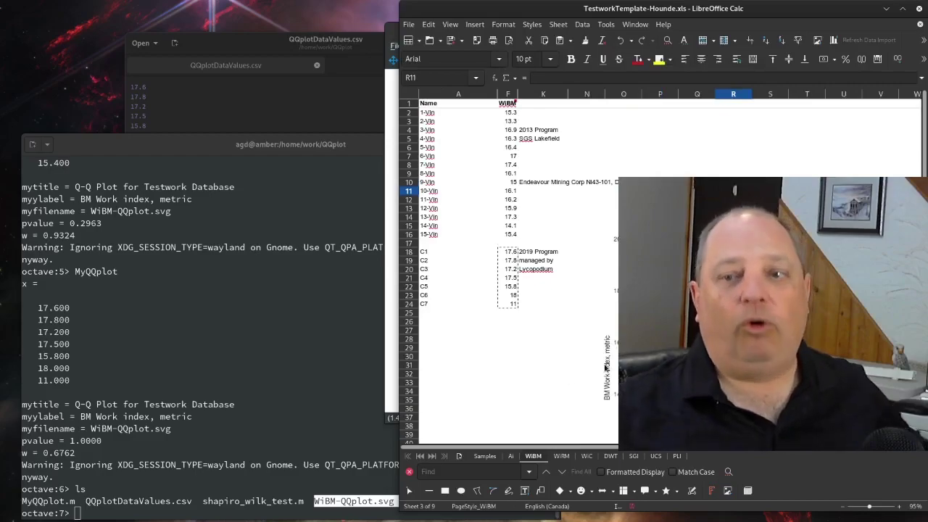
left_click(770, 156)
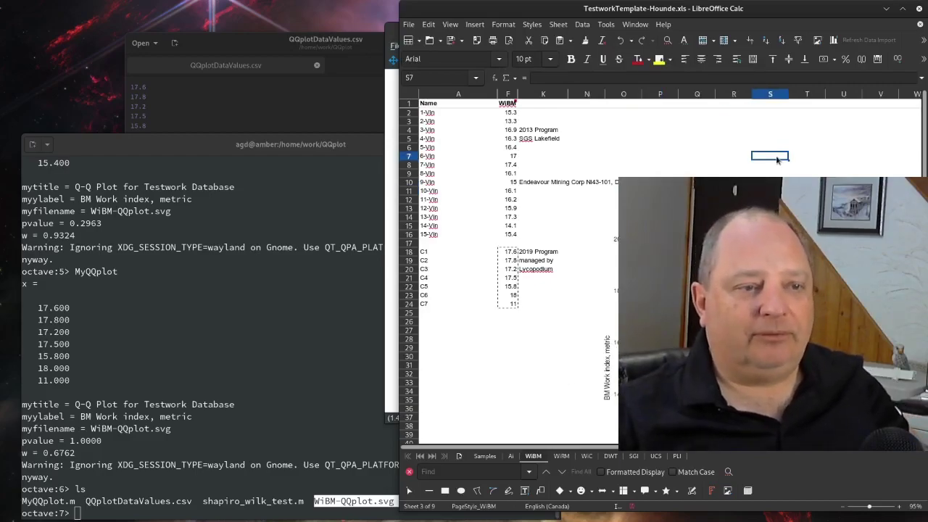
left_click(267, 361)
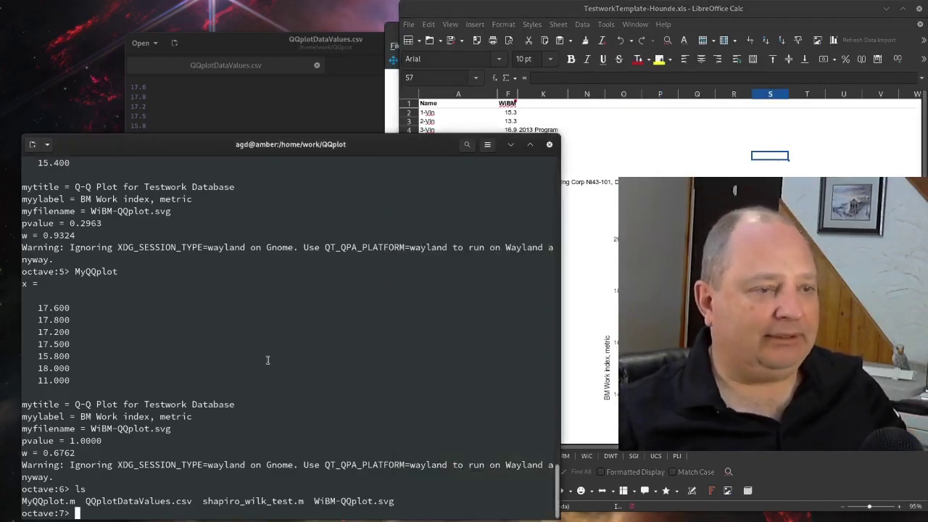
Select the myfilename output setting in MyQQplot.m, then return to the spreadsheet.
left_click(345, 65)
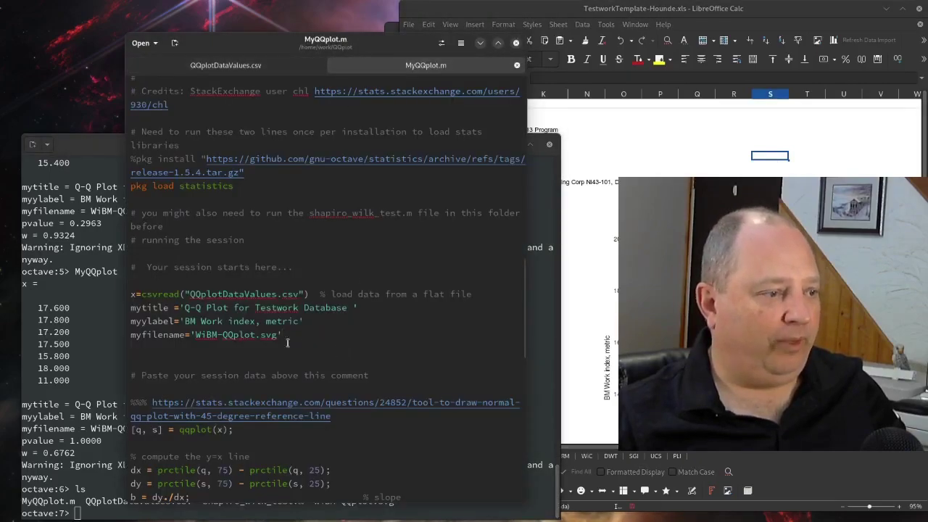
left_click_drag(283, 335, 134, 337)
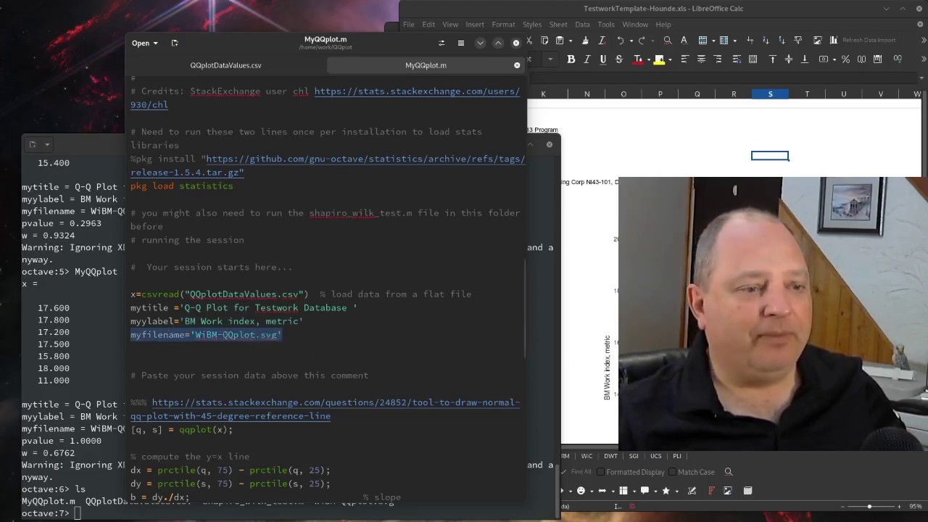
key("alt+Tab")
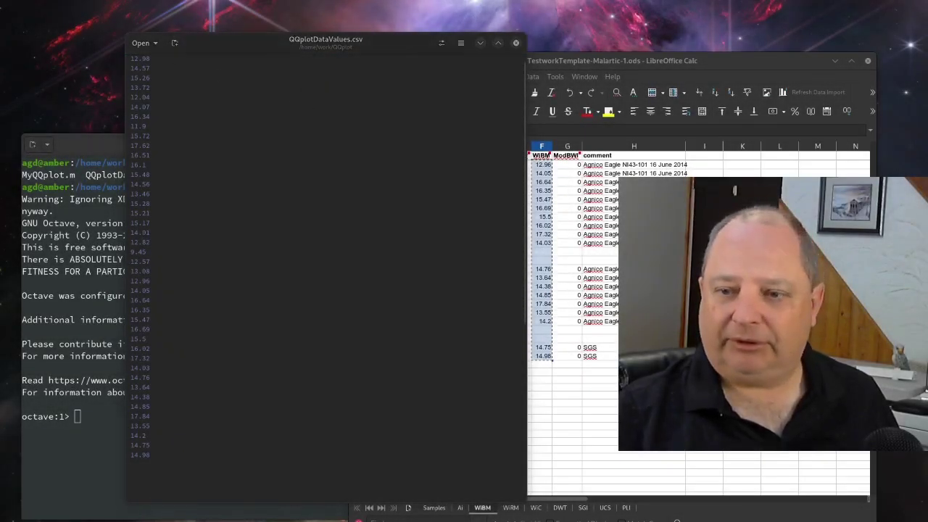
Scroll through the MyQQplot.m header, highlighting the 'for Testwork Database' title text and enlarging the font.
left_click_drag(541, 305, 283, 330)
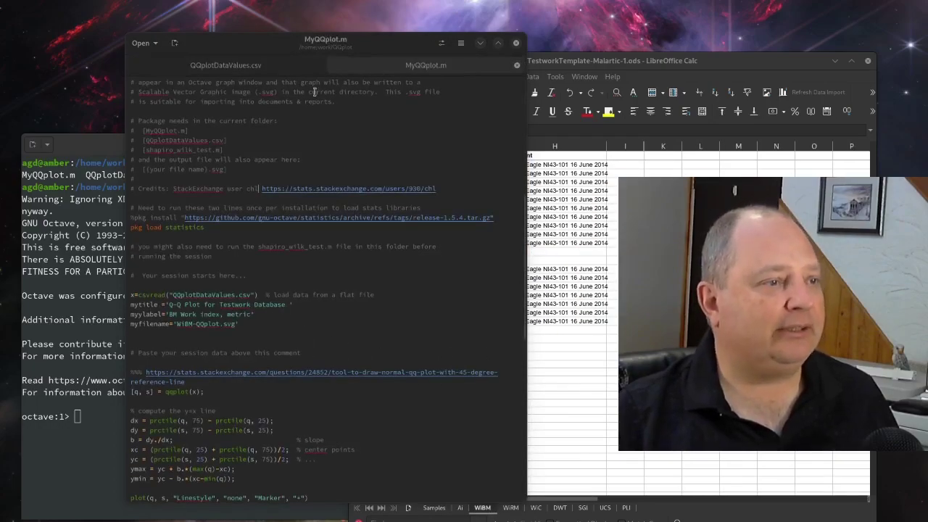
scroll(276, 136, "up", 12)
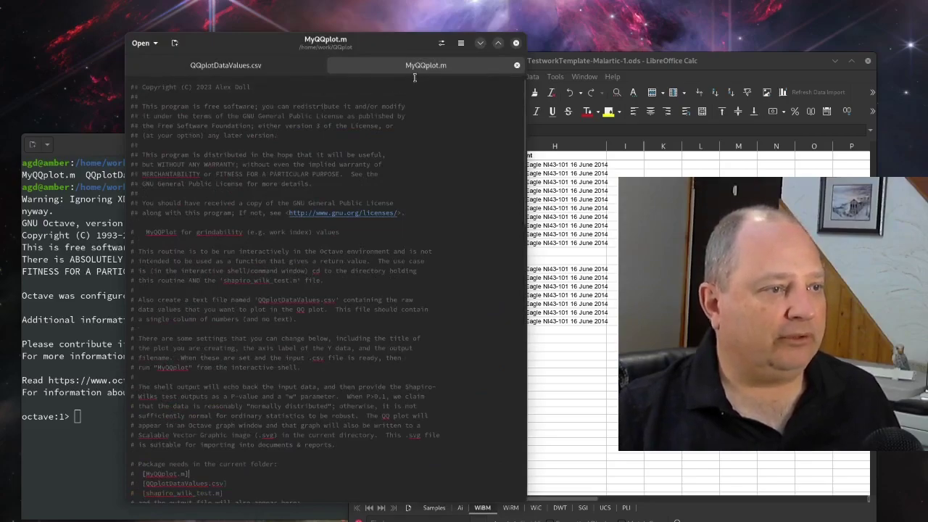
scroll(247, 282, "down", 9)
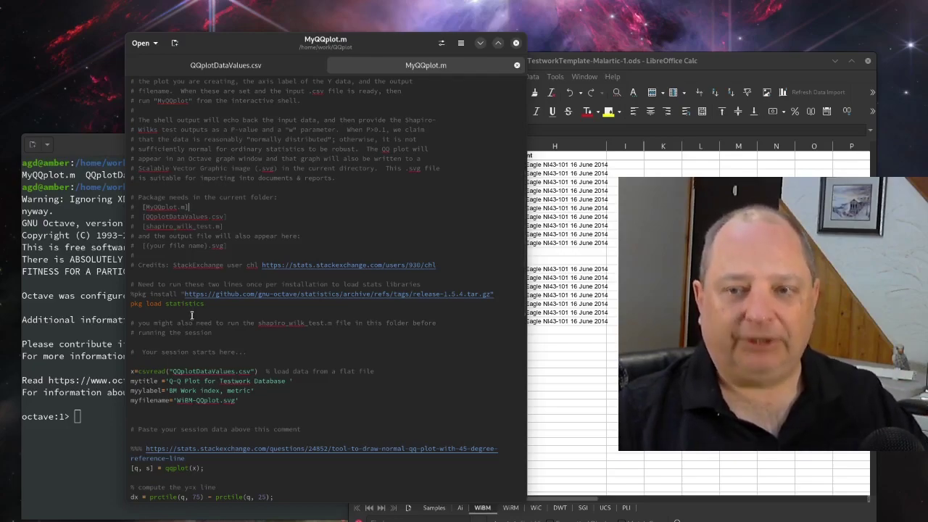
scroll(174, 318, "down", 3)
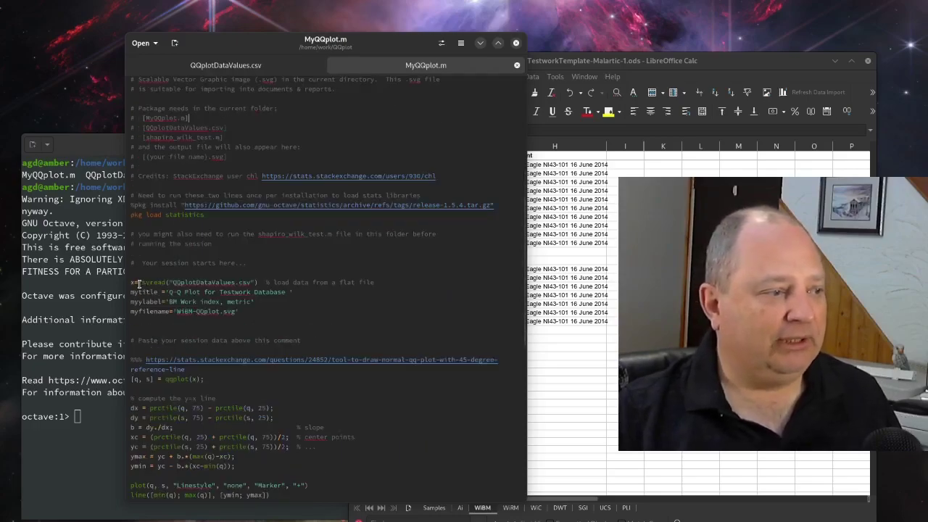
left_click_drag(304, 293, 204, 292)
key("ctrl+plus")
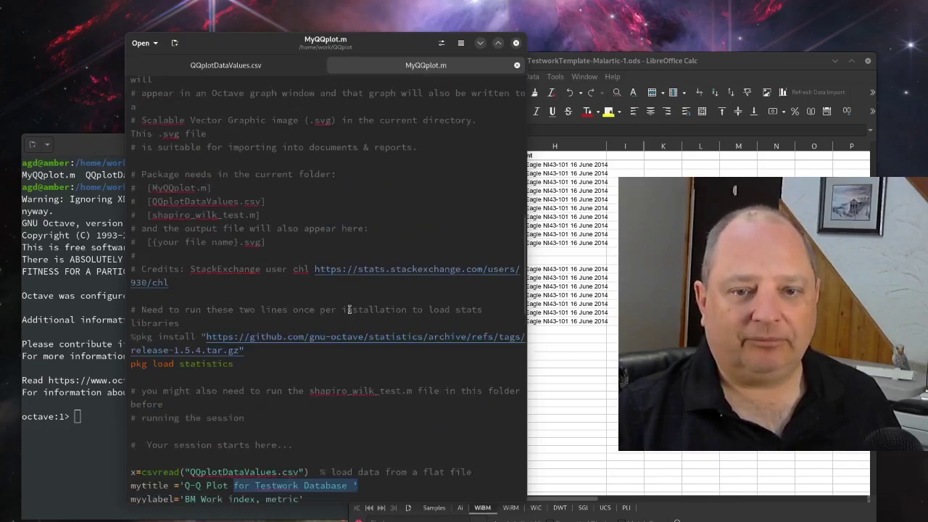
scroll(349, 309, "down", 4)
left_click(183, 307)
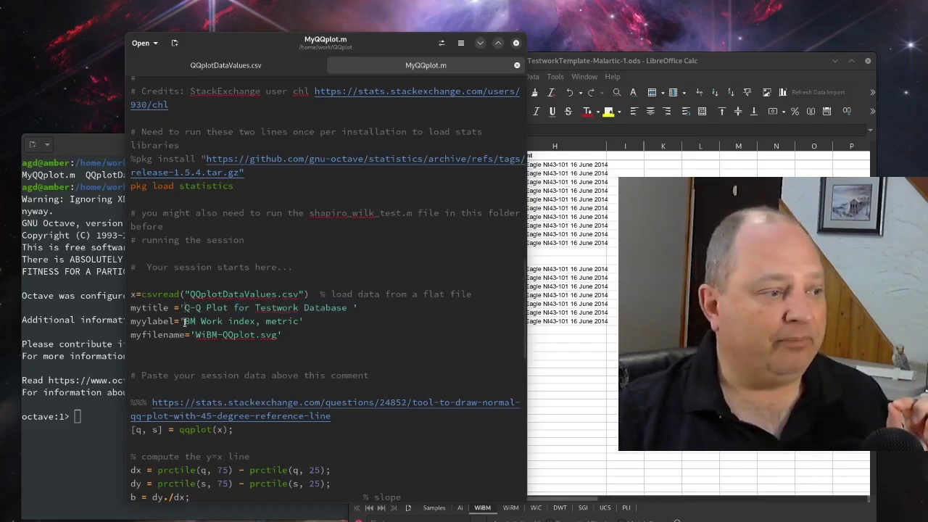
Check the y-axis label 'BM Work index, metric' and the output file name WiBM-QQplot.svg.
left_click_drag(185, 321, 296, 323)
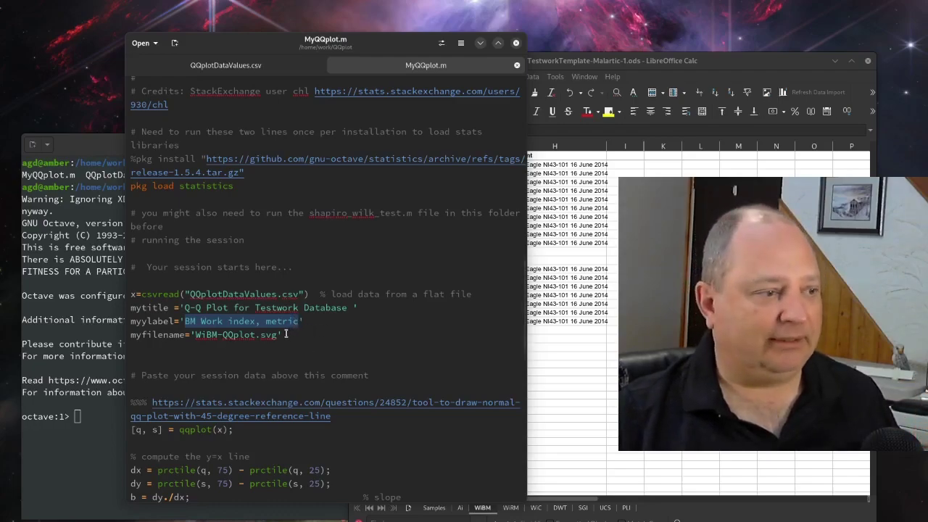
left_click(220, 322)
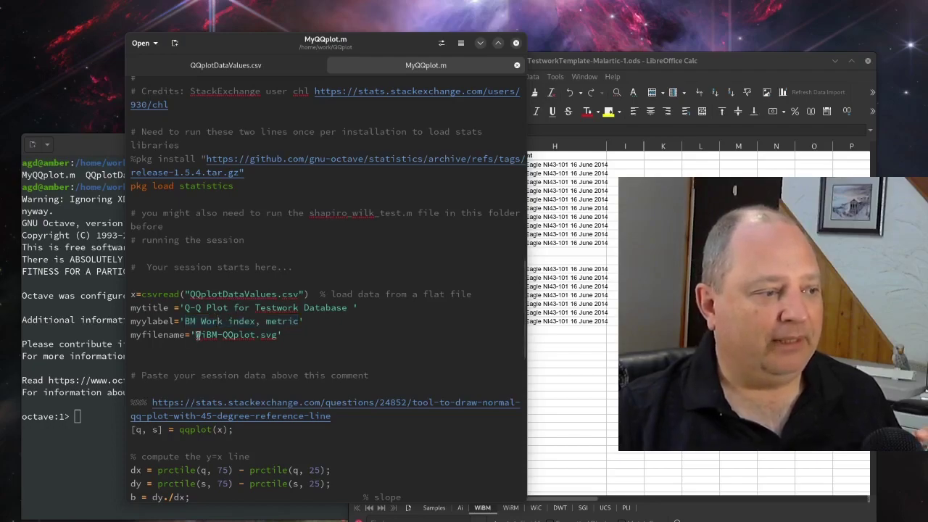
left_click_drag(193, 335, 254, 335)
left_click(267, 335)
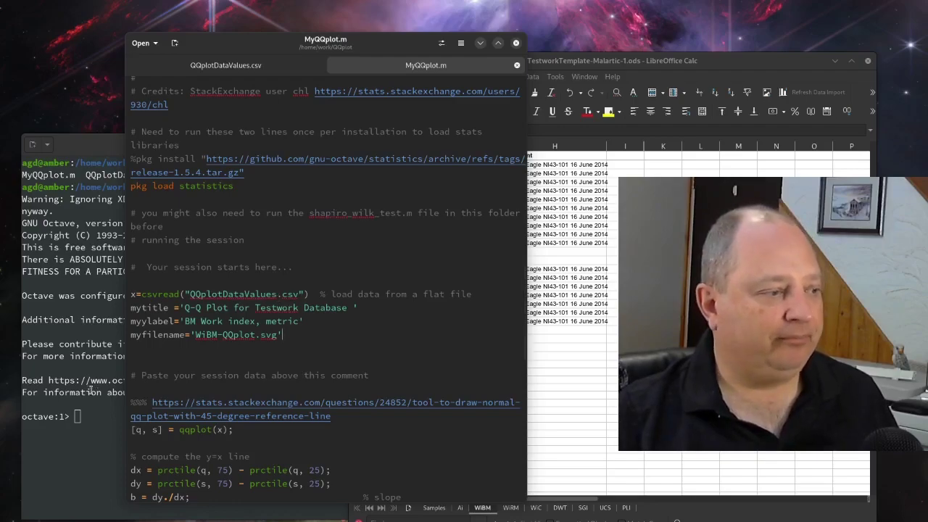
left_click(121, 415)
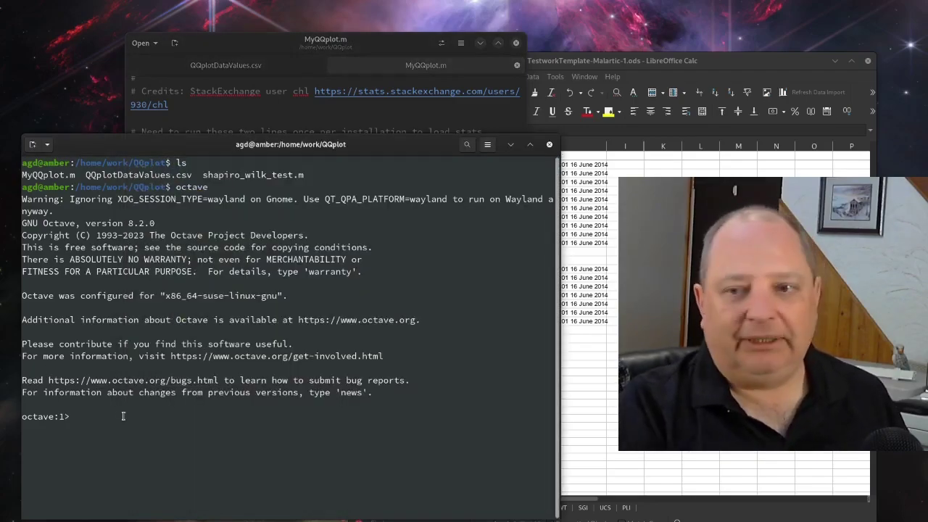